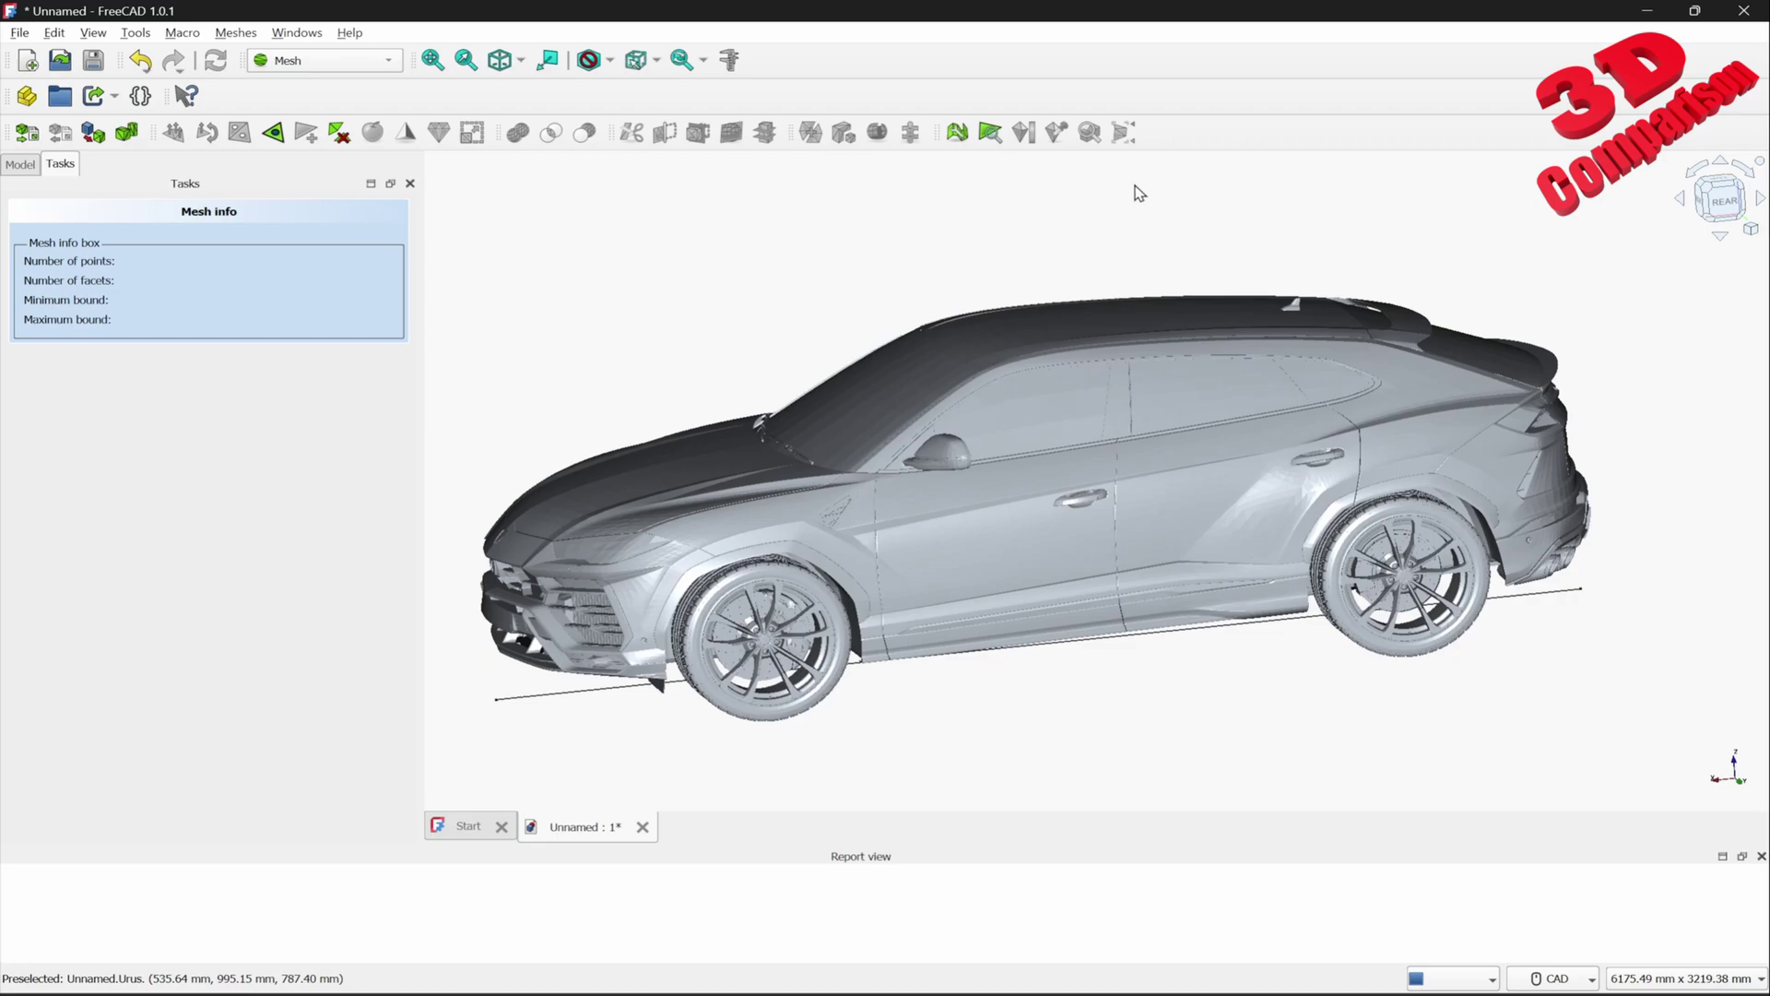
# Stay in the Mesh workbench and read the car mesh's point count and bounding coordinates in Mesh info
pyautogui.click(373, 62)
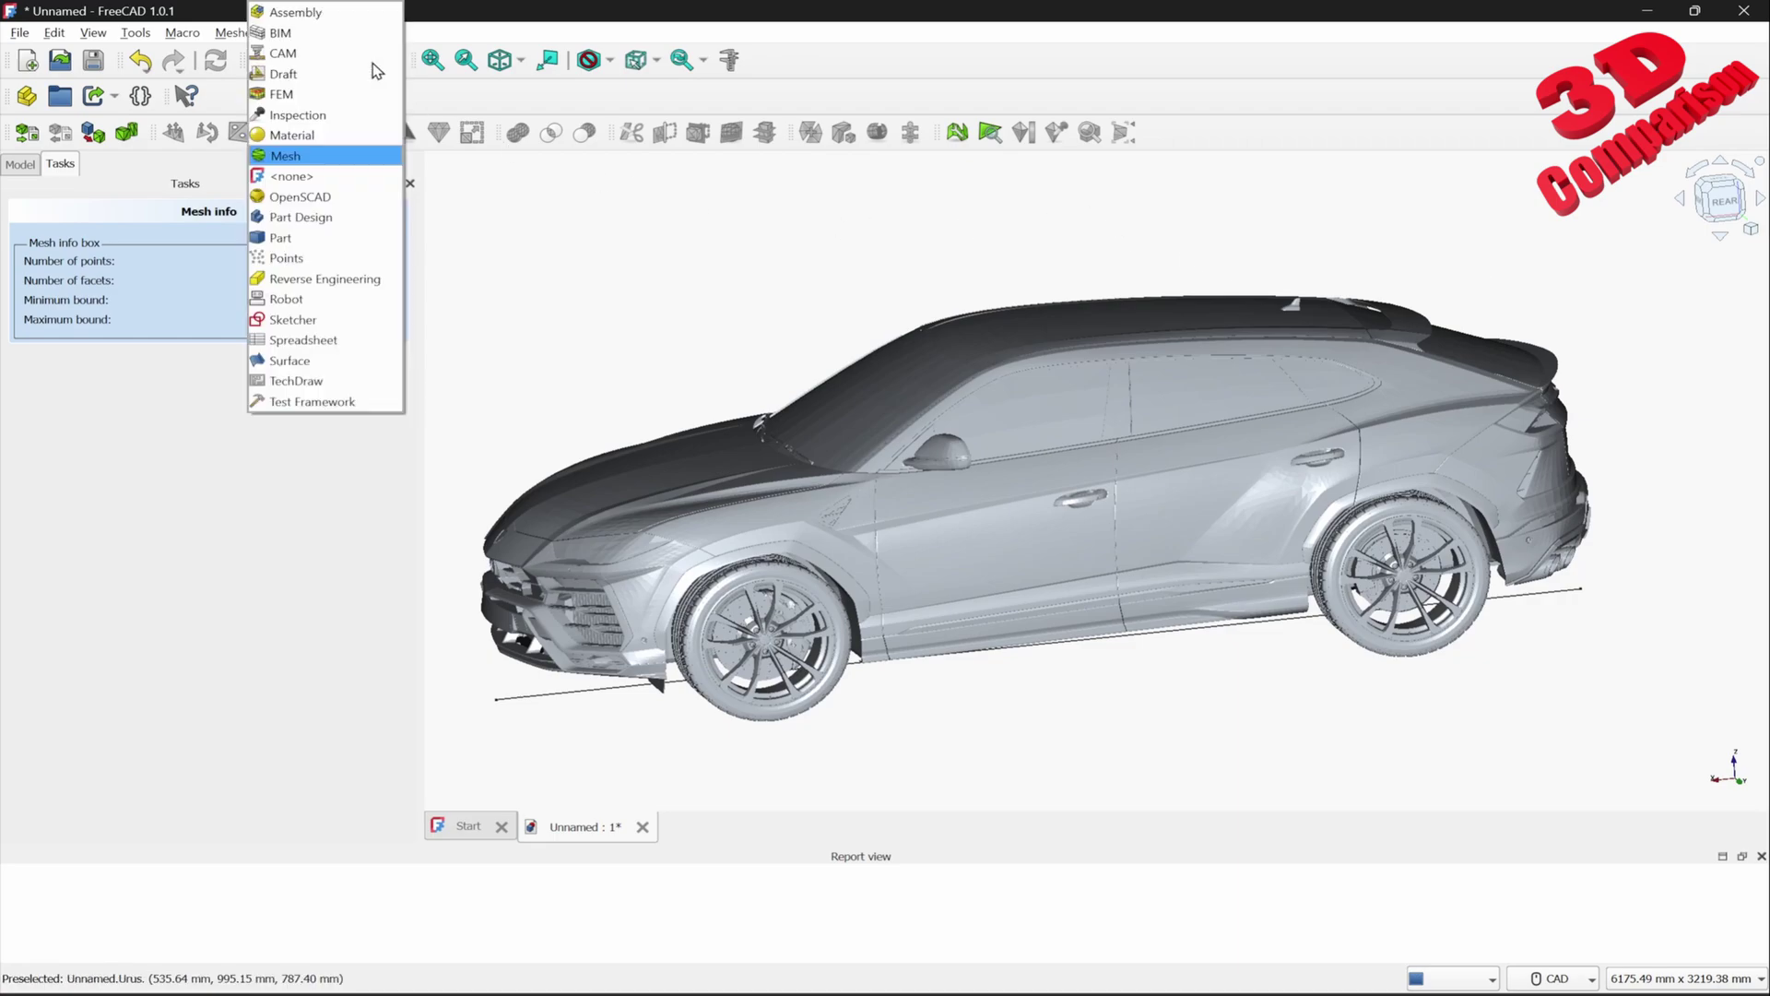
pyautogui.click(322, 157)
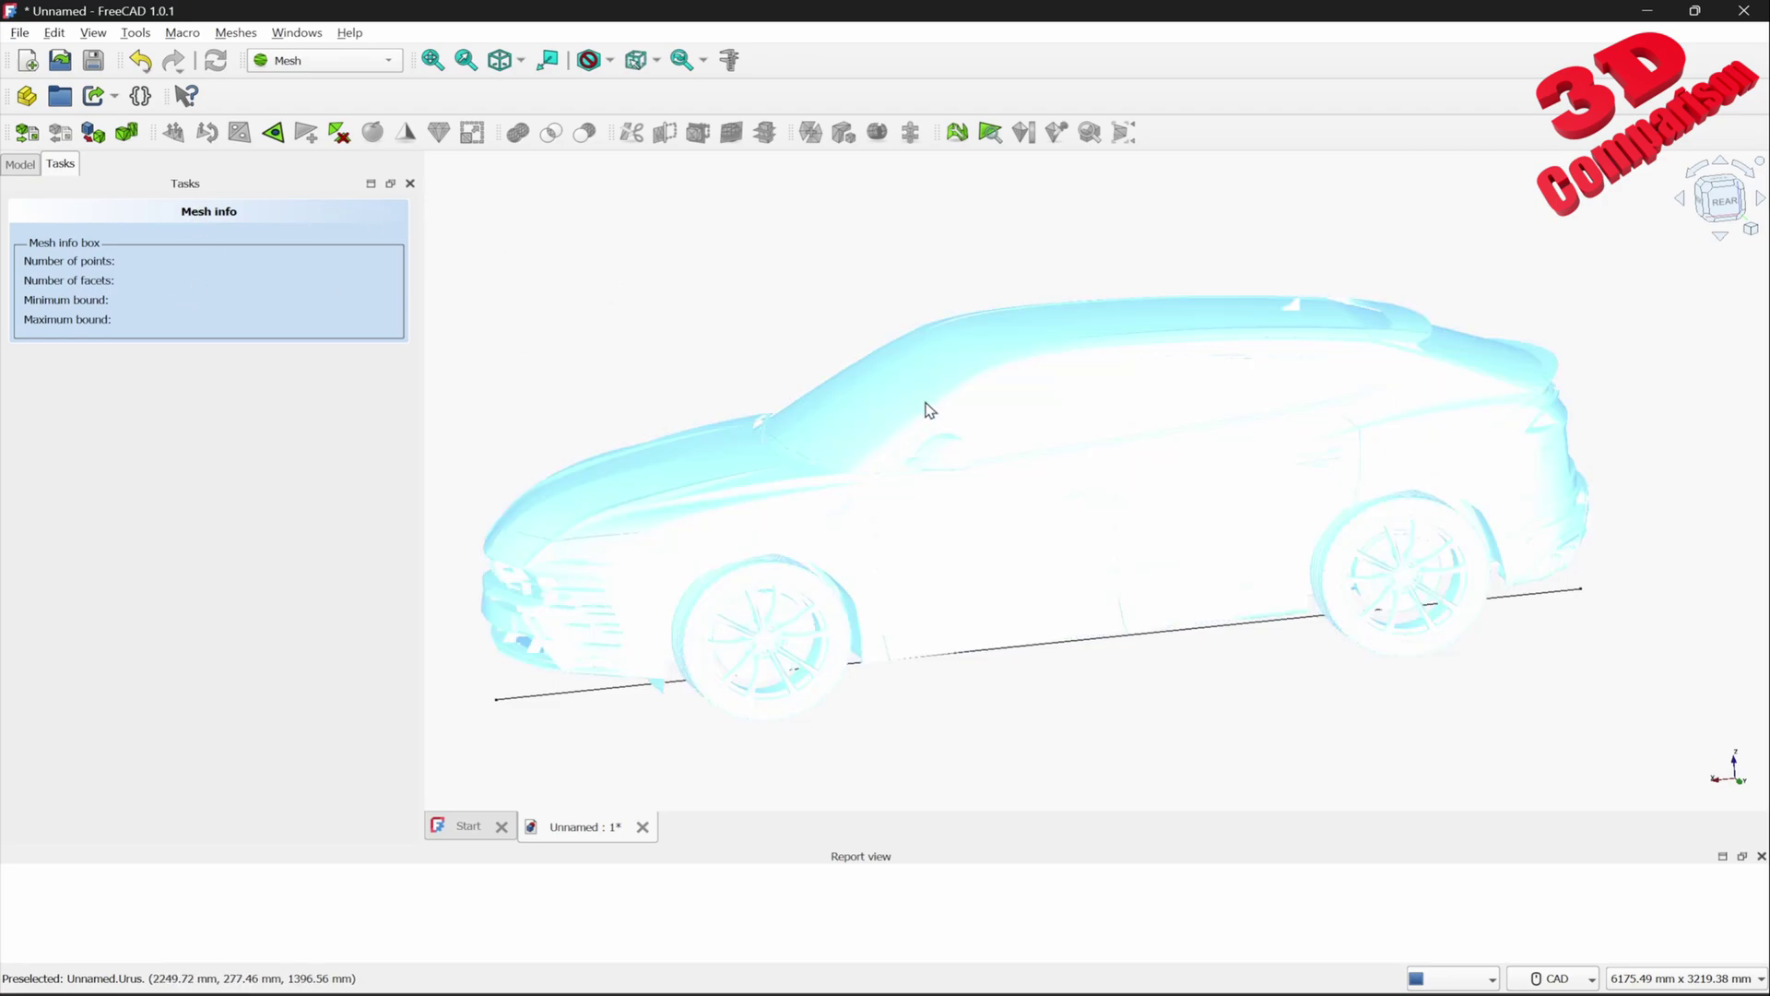
pyautogui.click(931, 410)
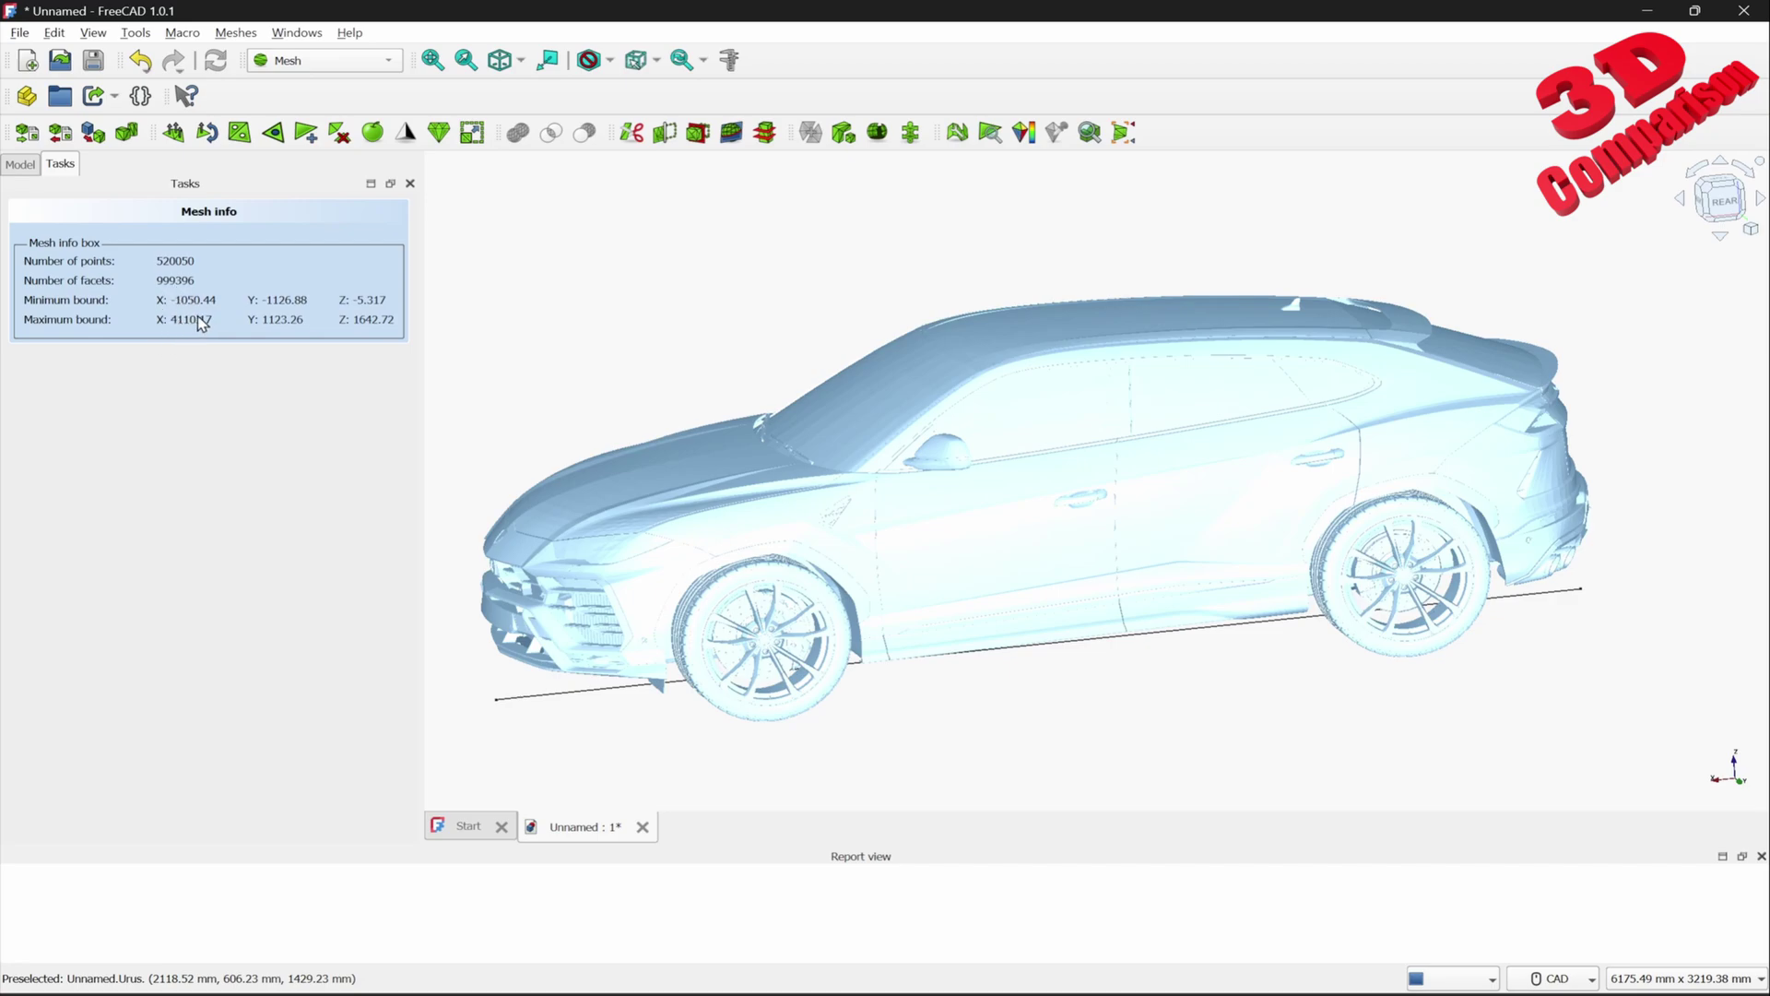
pyautogui.click(777, 300)
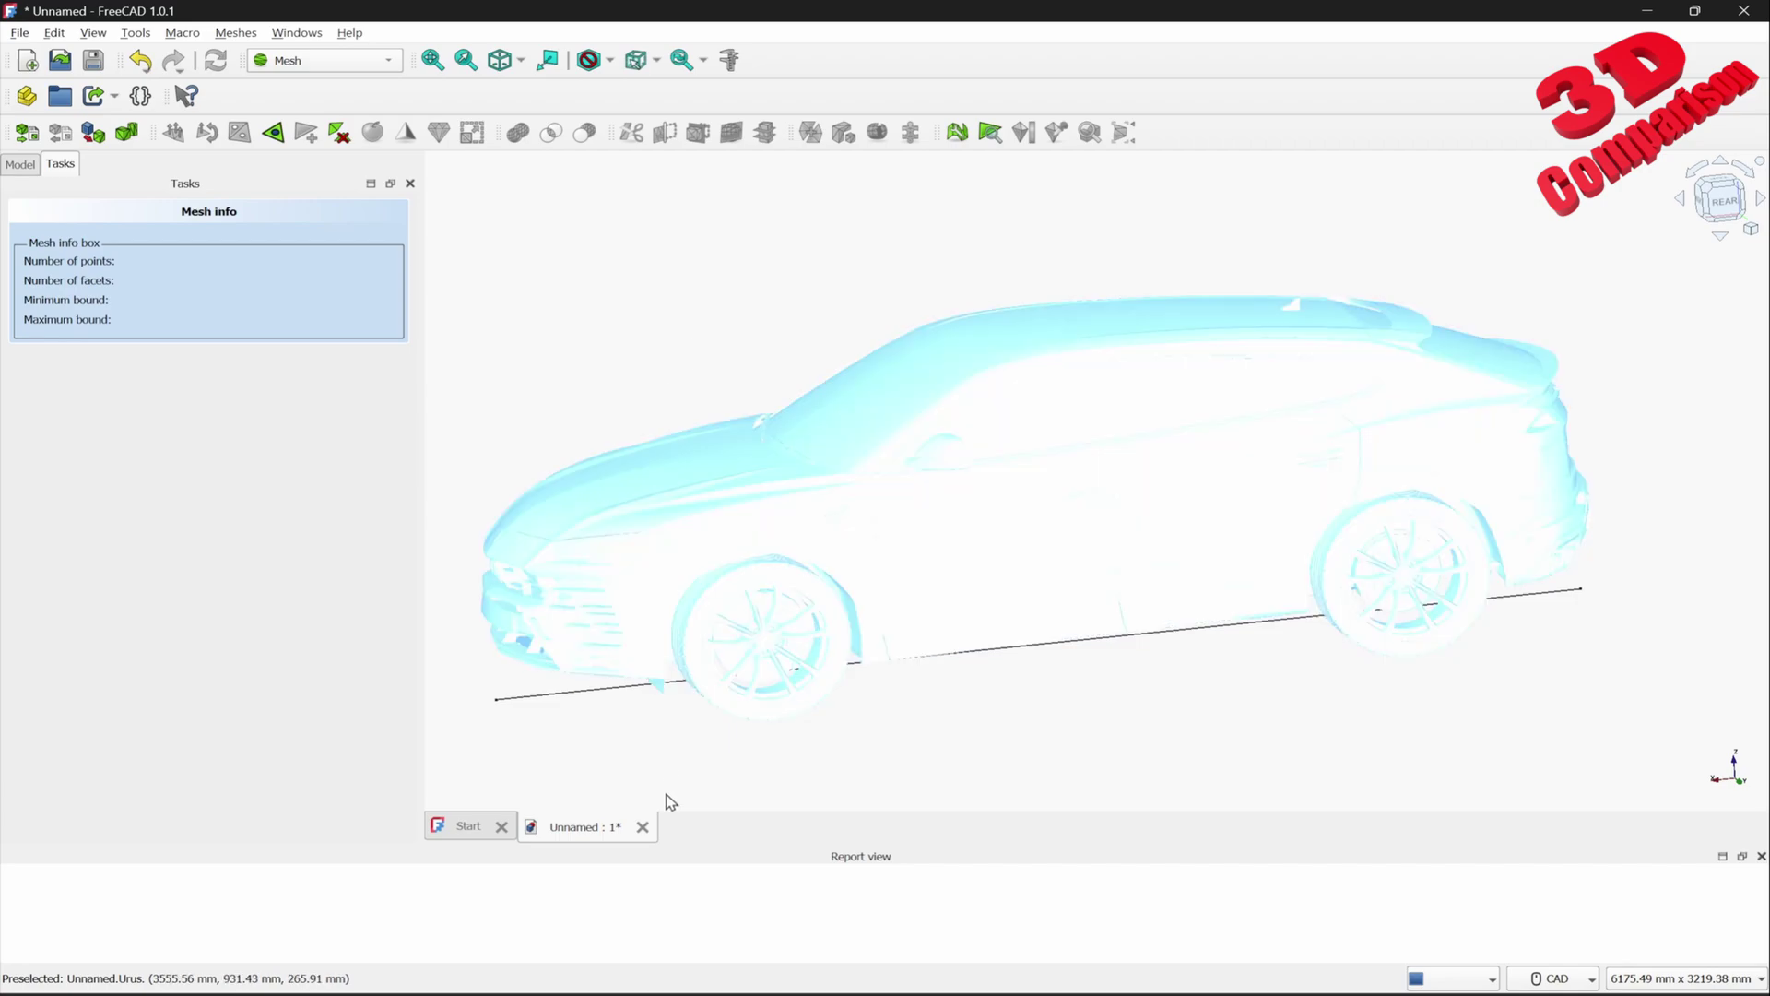
# Reopen Urus.stl from the Start page's recent files and read its mesh bounds from several angles
pyautogui.click(470, 828)
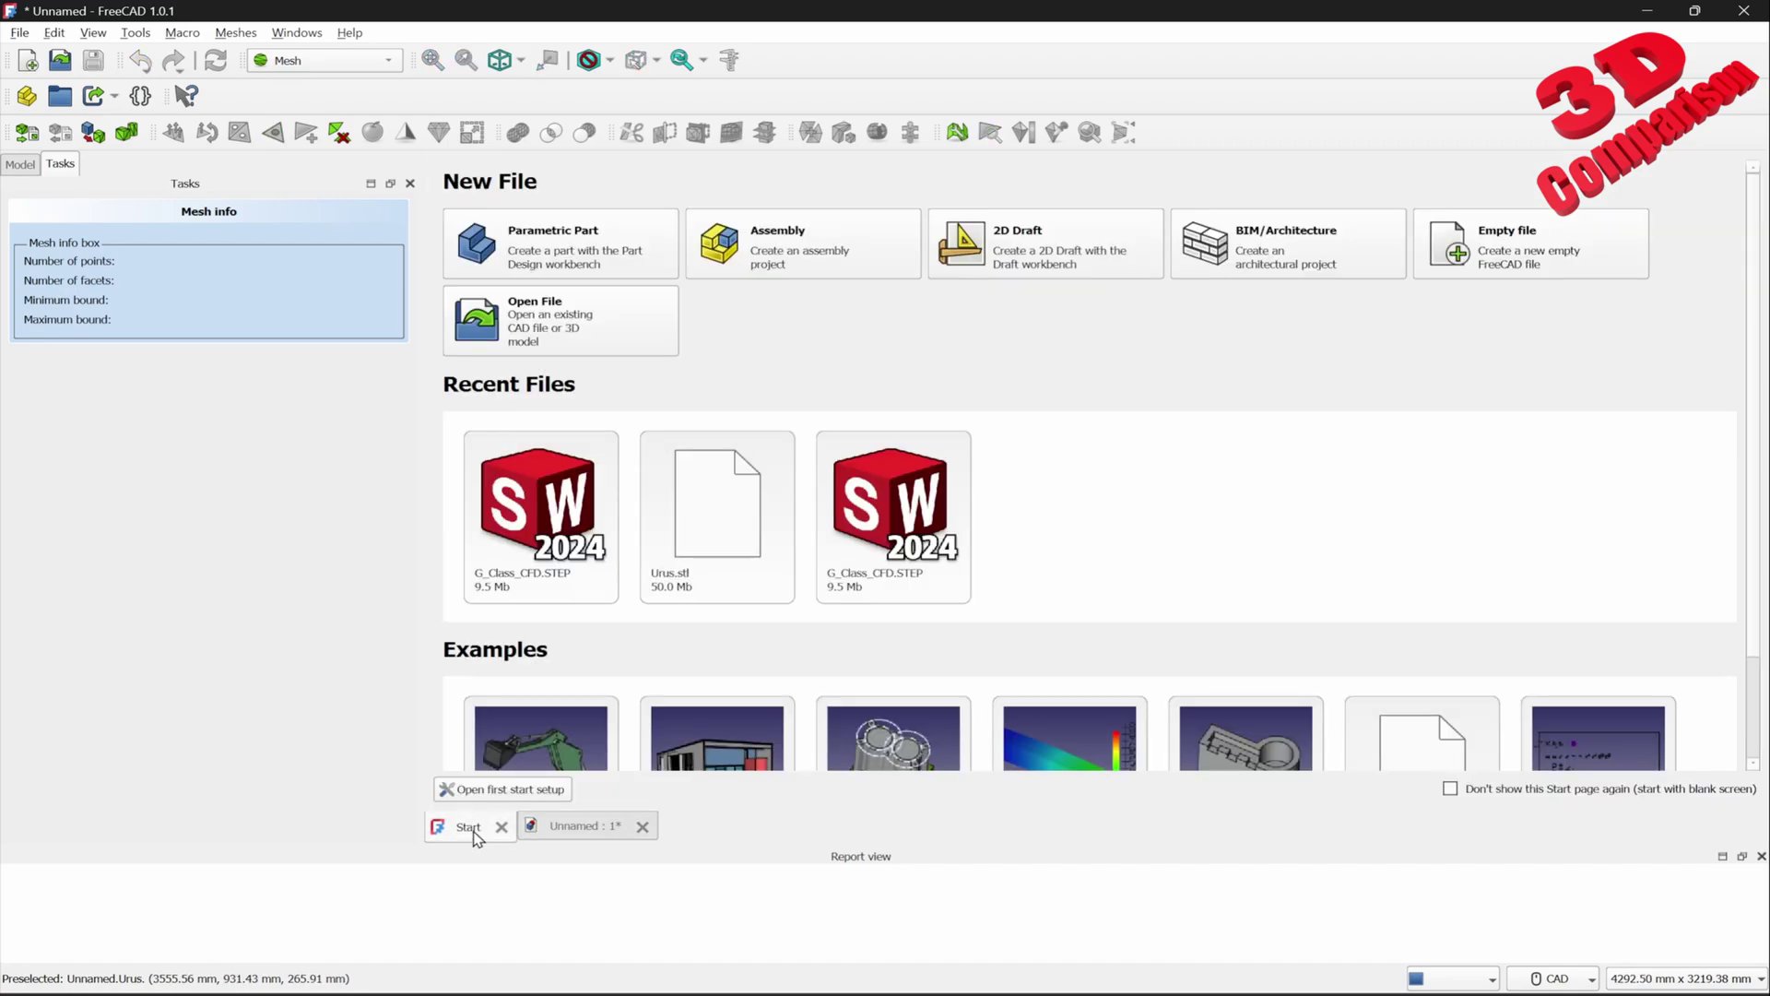
pyautogui.click(731, 508)
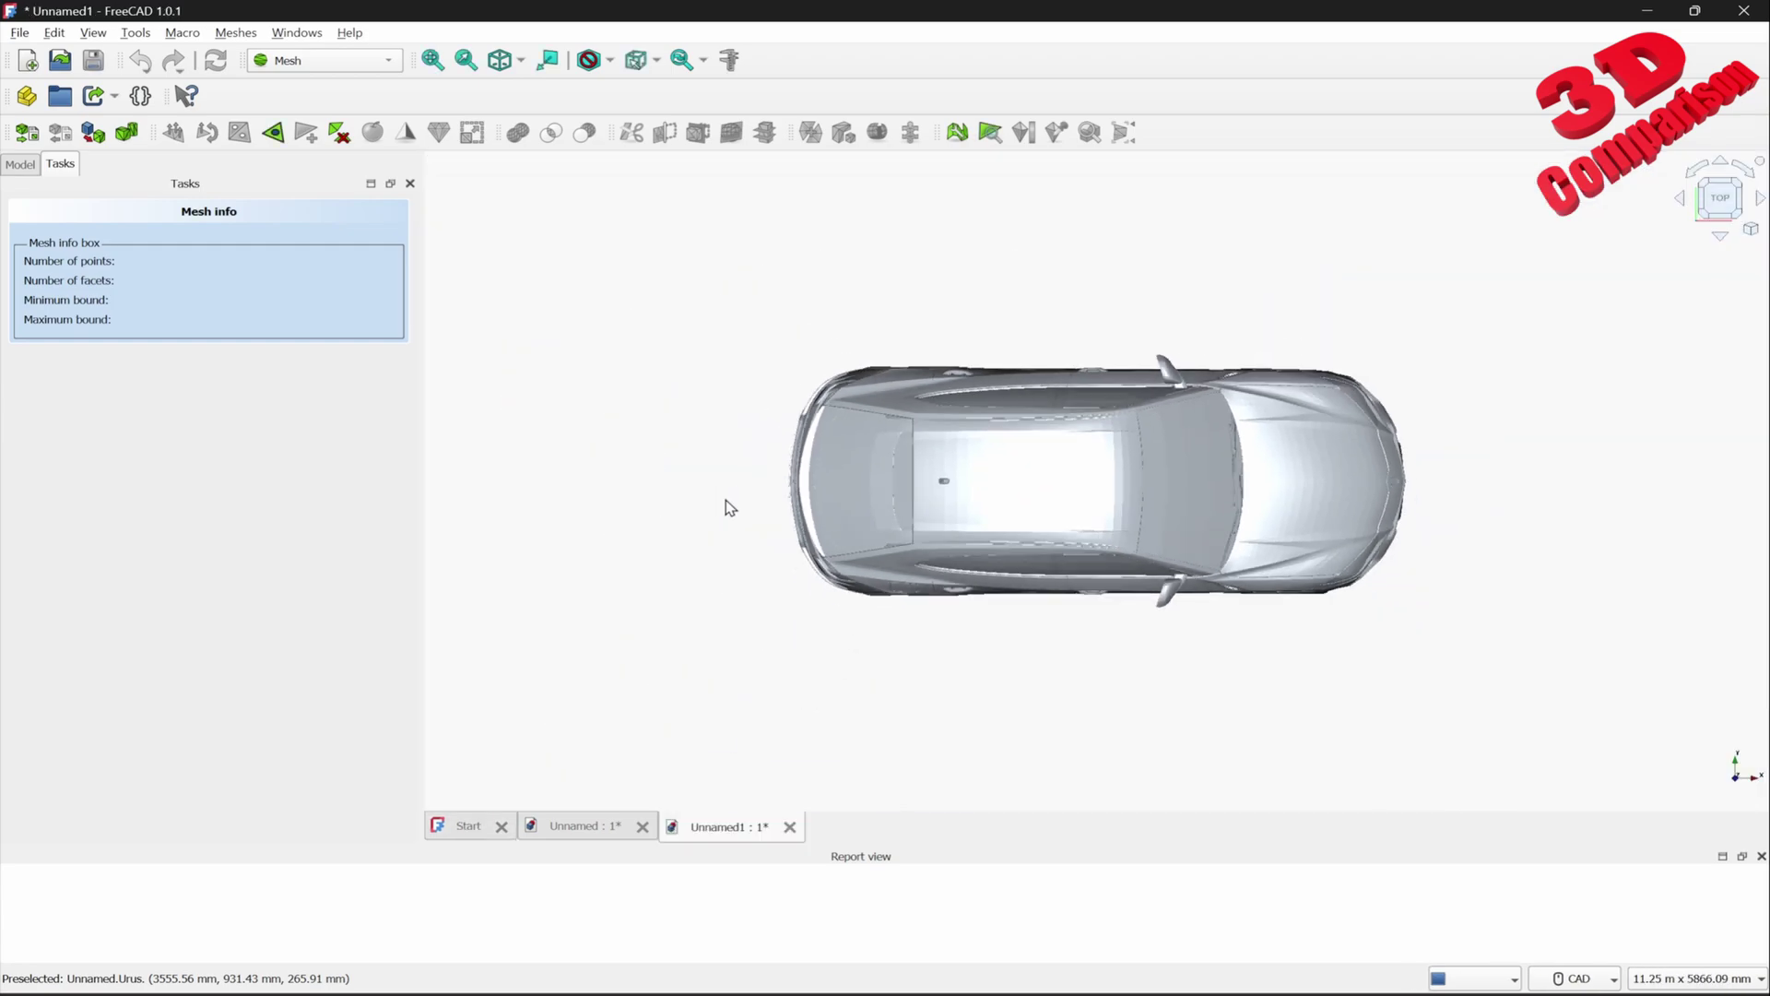
pyautogui.click(892, 489)
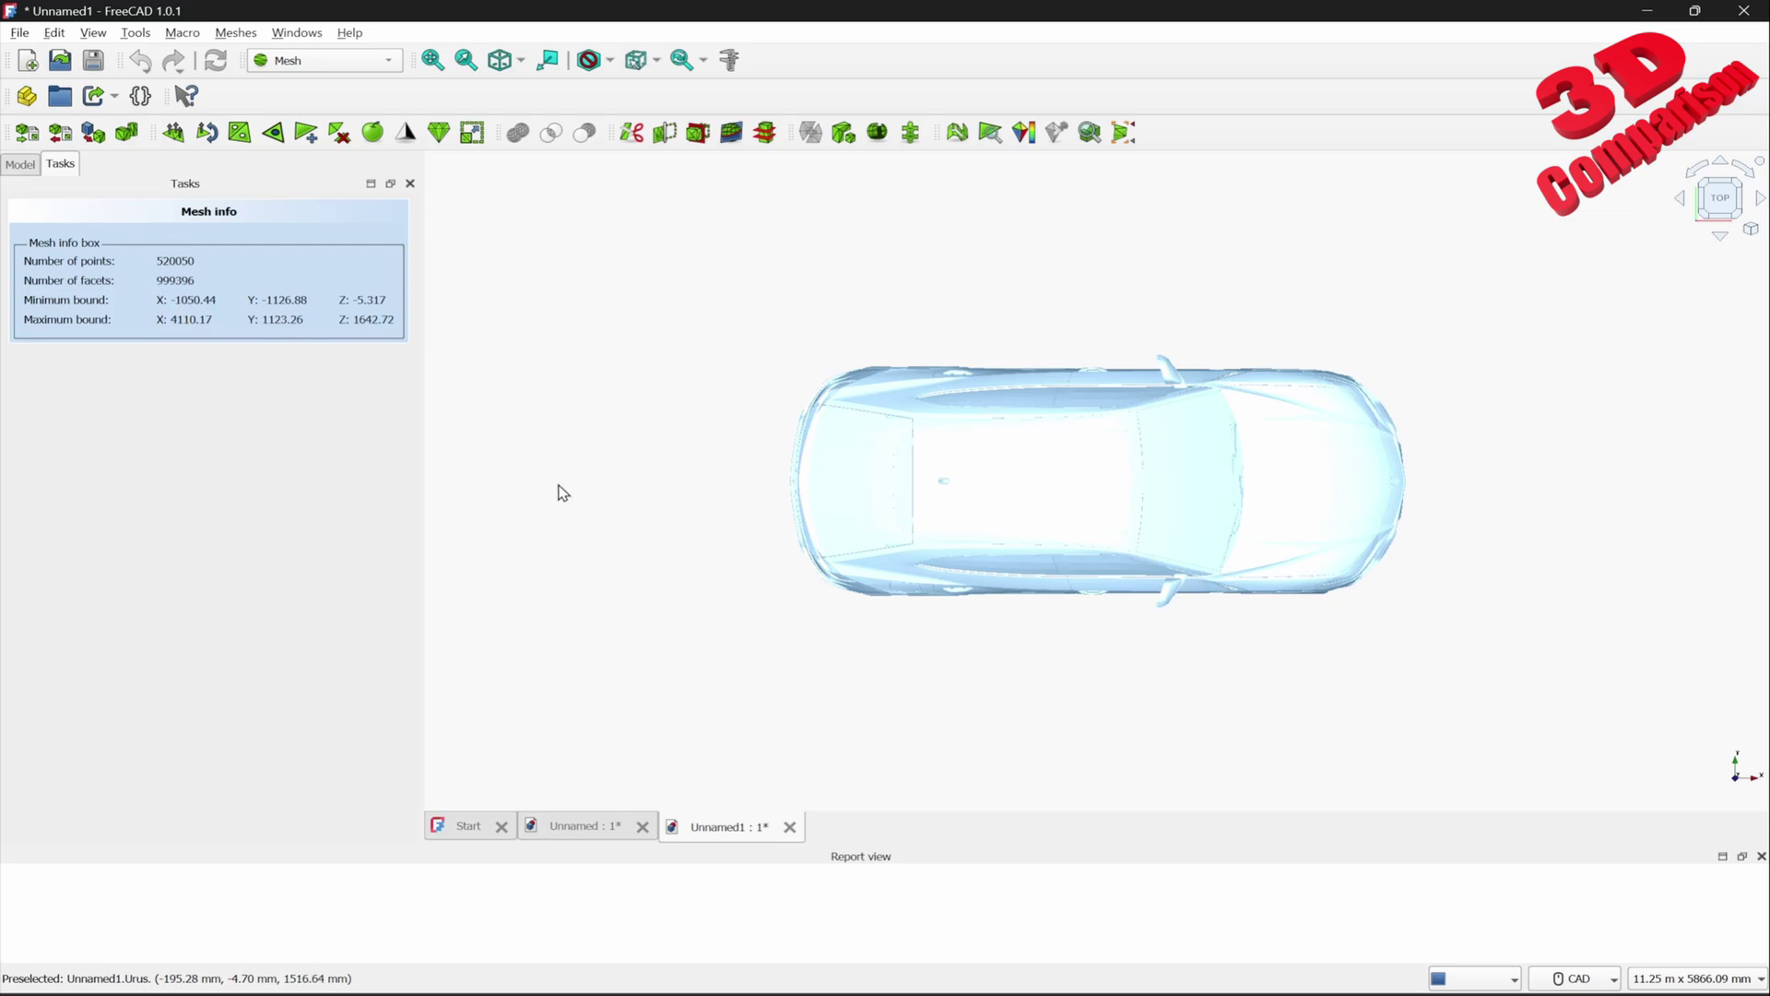
pyautogui.moveTo(692, 549); pyautogui.dragTo(591, 293, button='middle')
pyautogui.moveTo(821, 451); pyautogui.dragTo(1253, 388, button='middle')
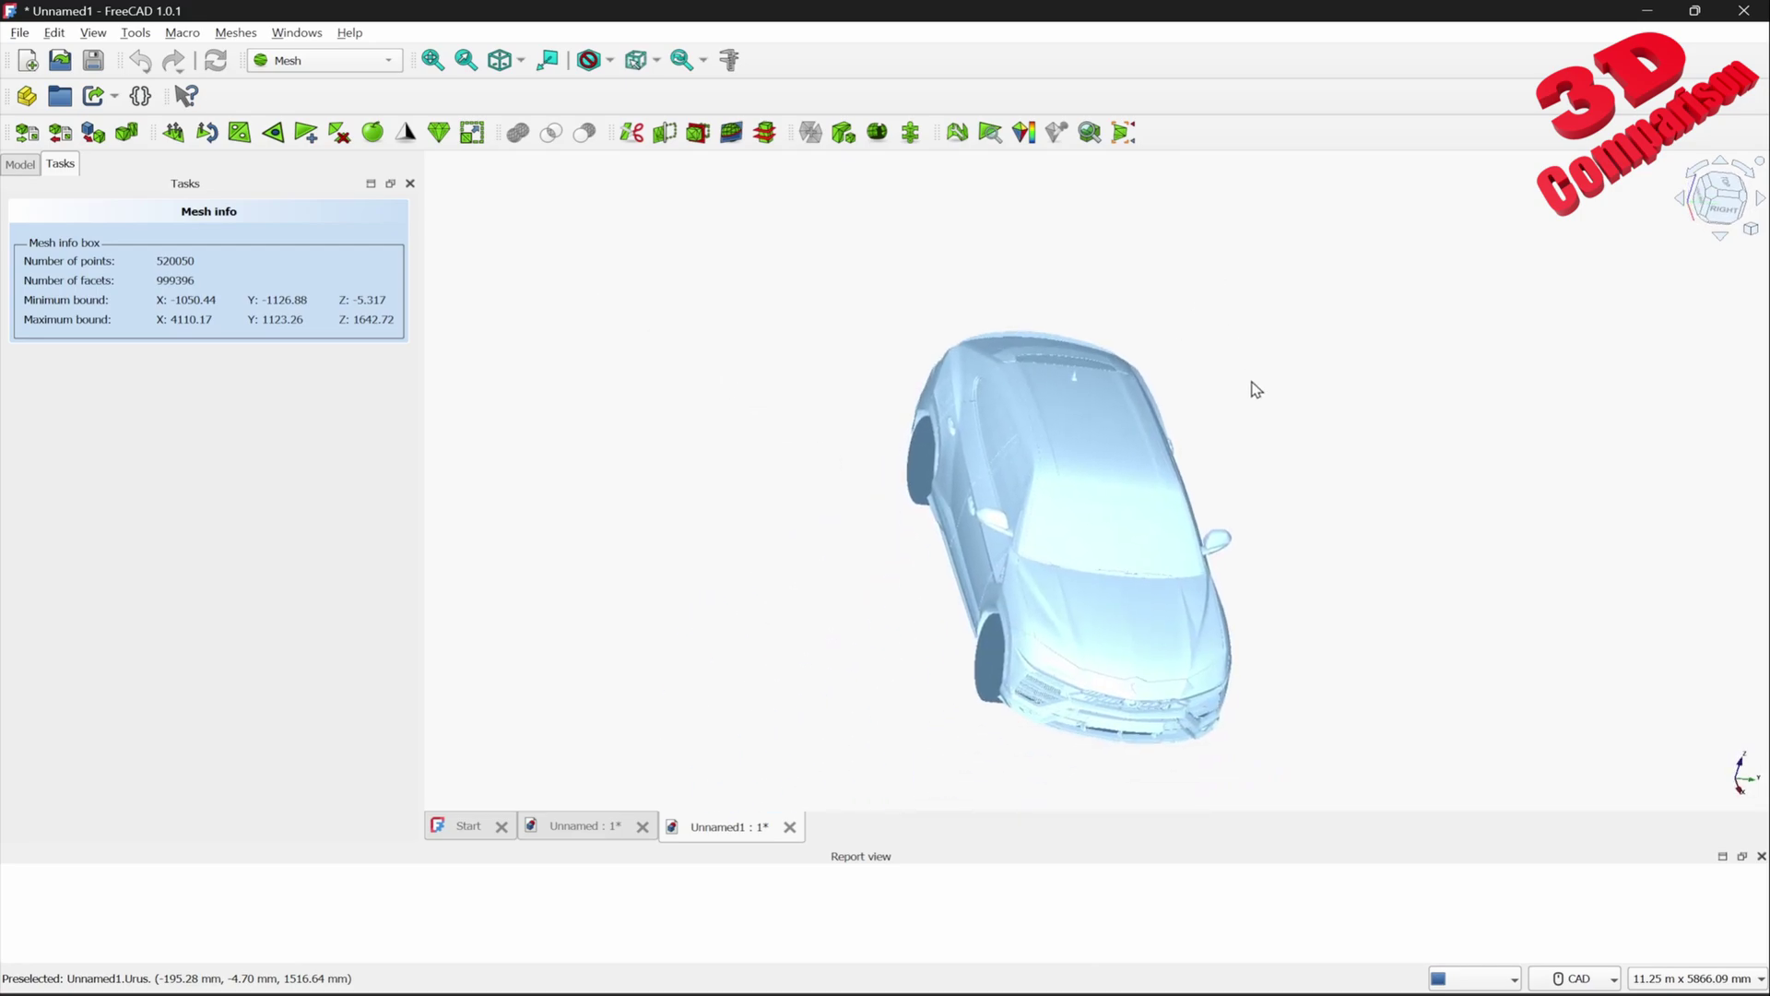
pyautogui.moveTo(1274, 563); pyautogui.dragTo(1032, 521, button='middle')
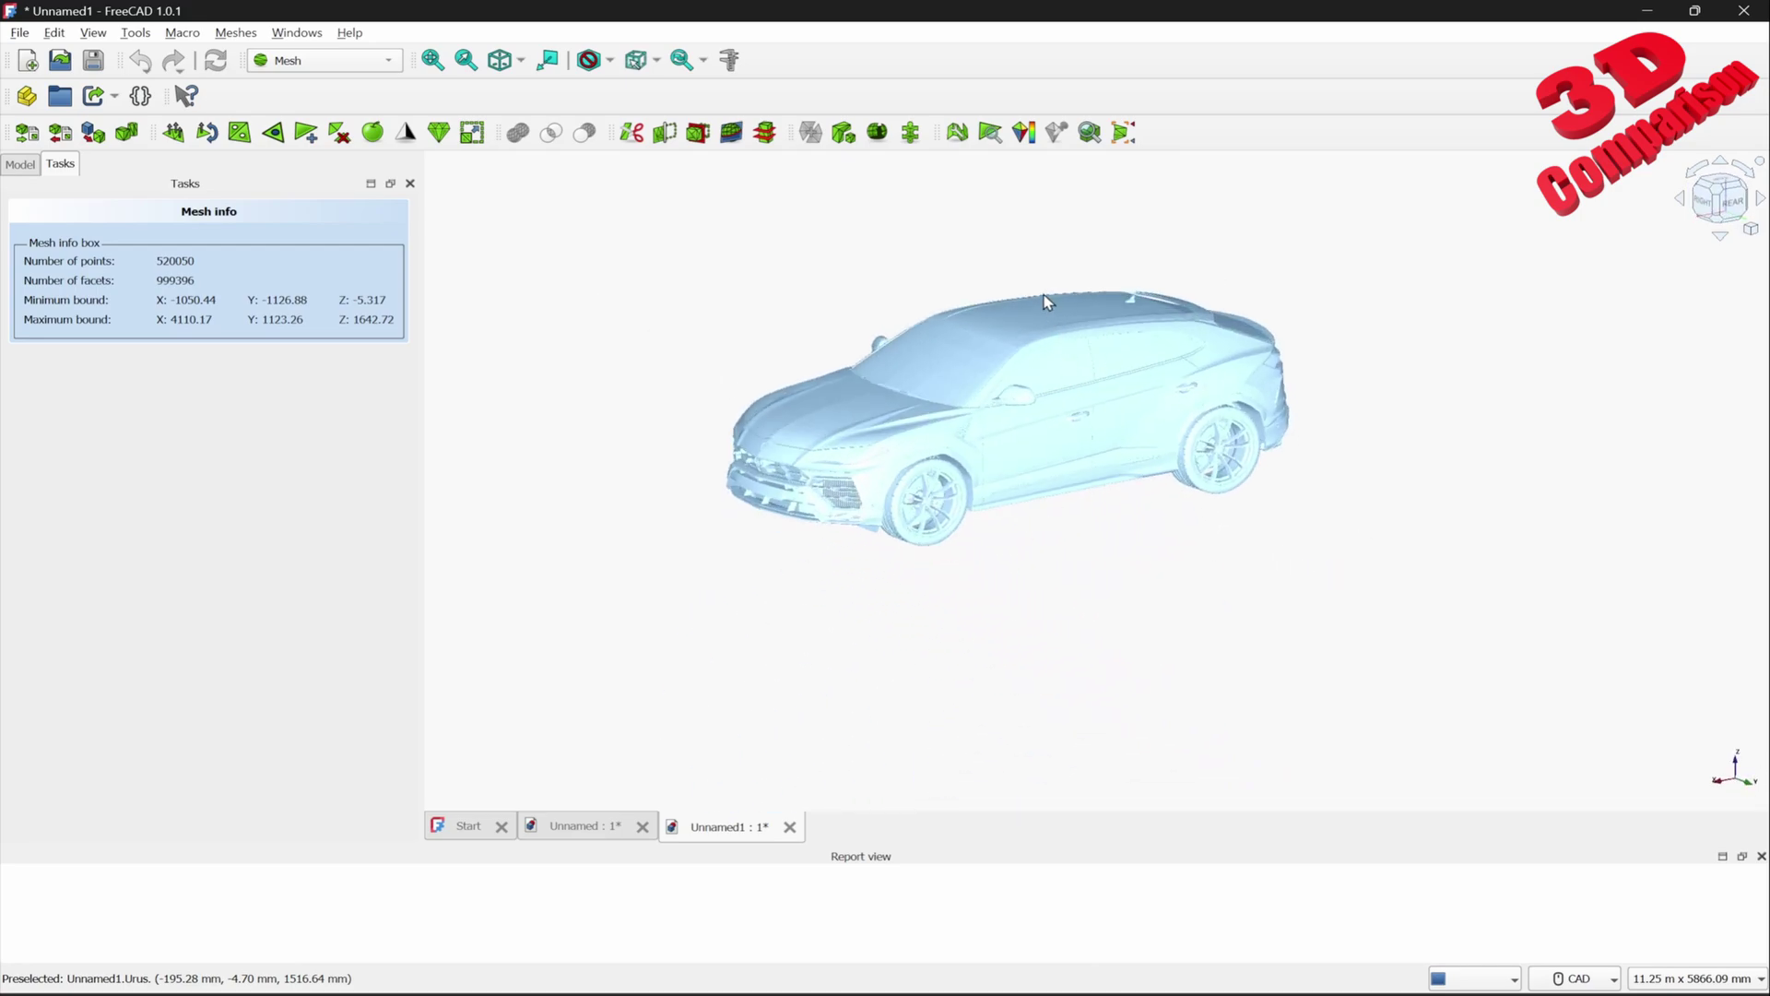
pyautogui.scroll(3, 1044, 291)
pyautogui.click(928, 229)
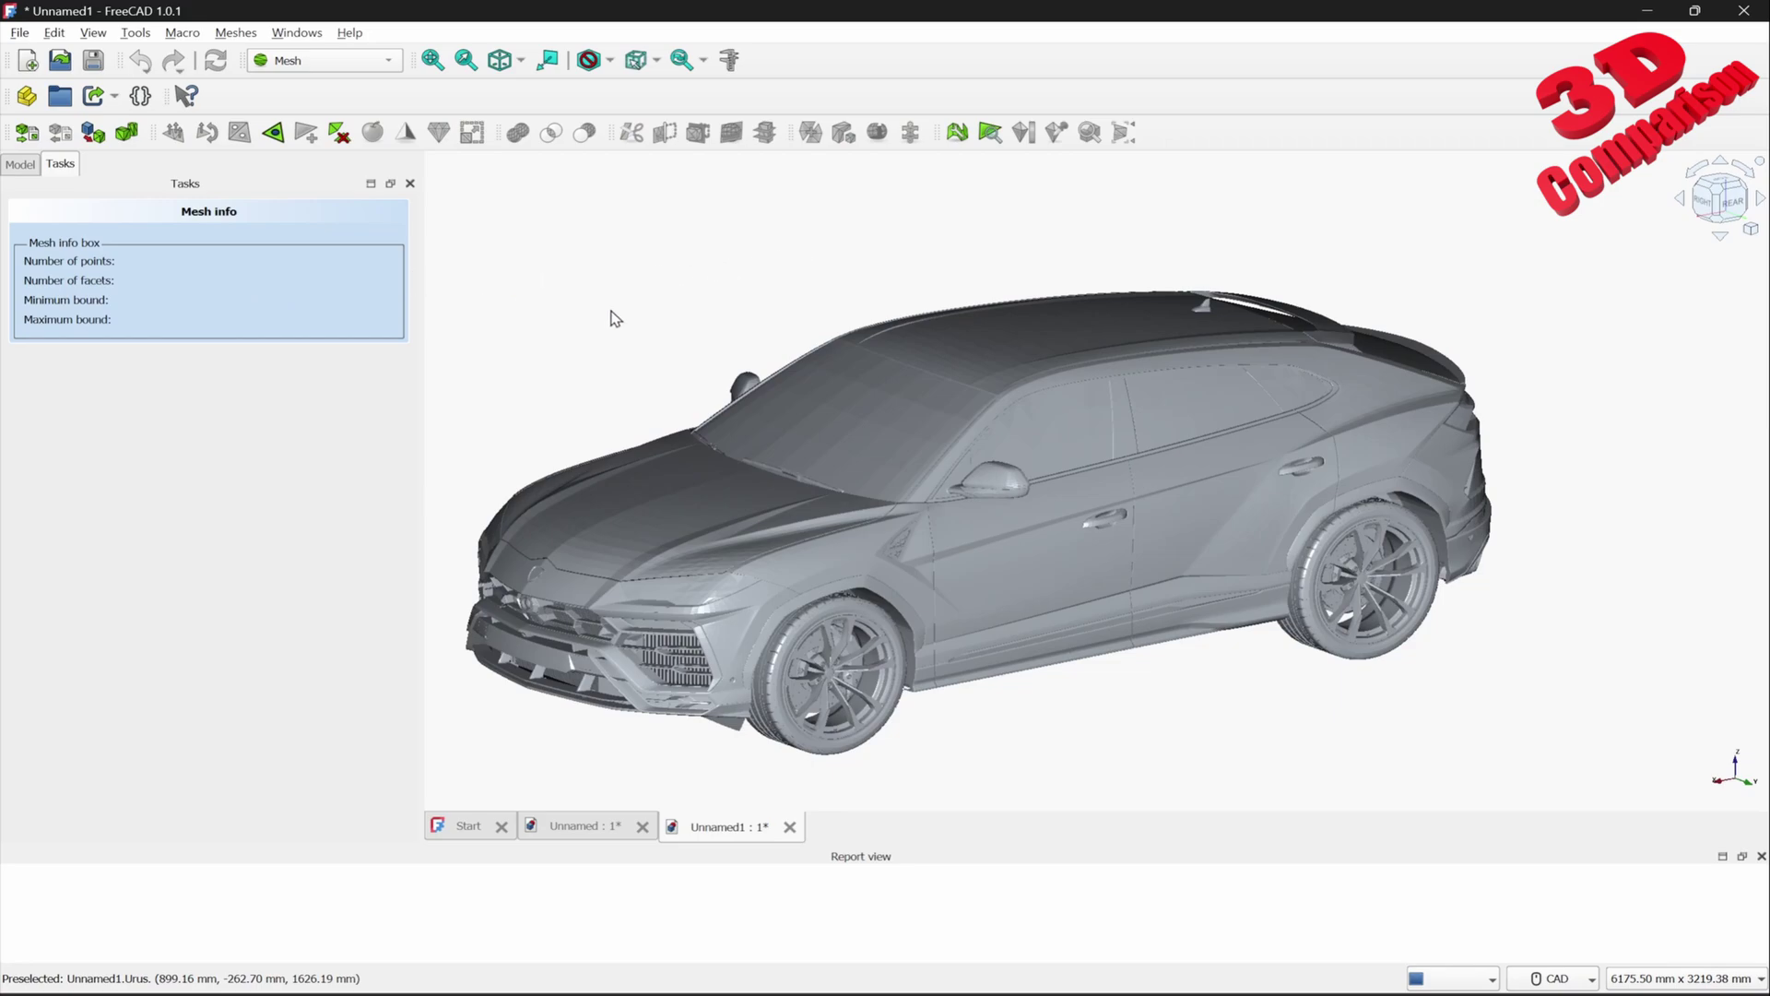
# Switch to Part Design and create a new sketch attached to the XZ plane
pyautogui.click(327, 65)
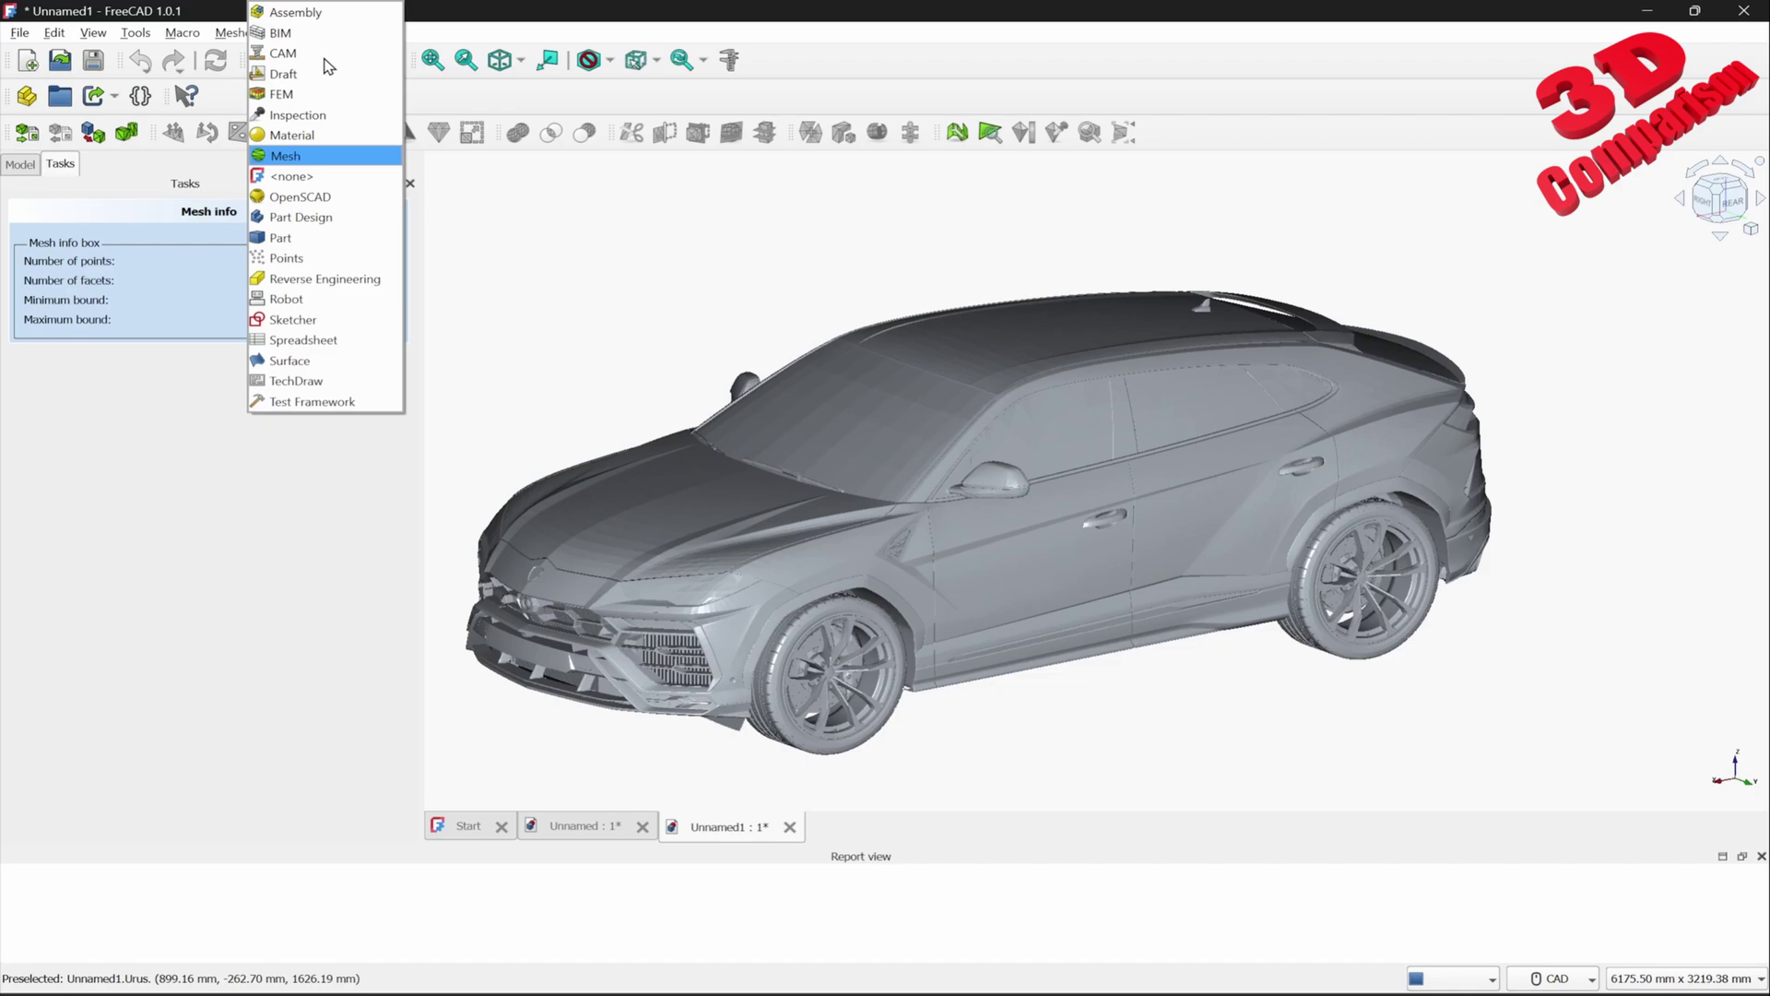
pyautogui.click(300, 218)
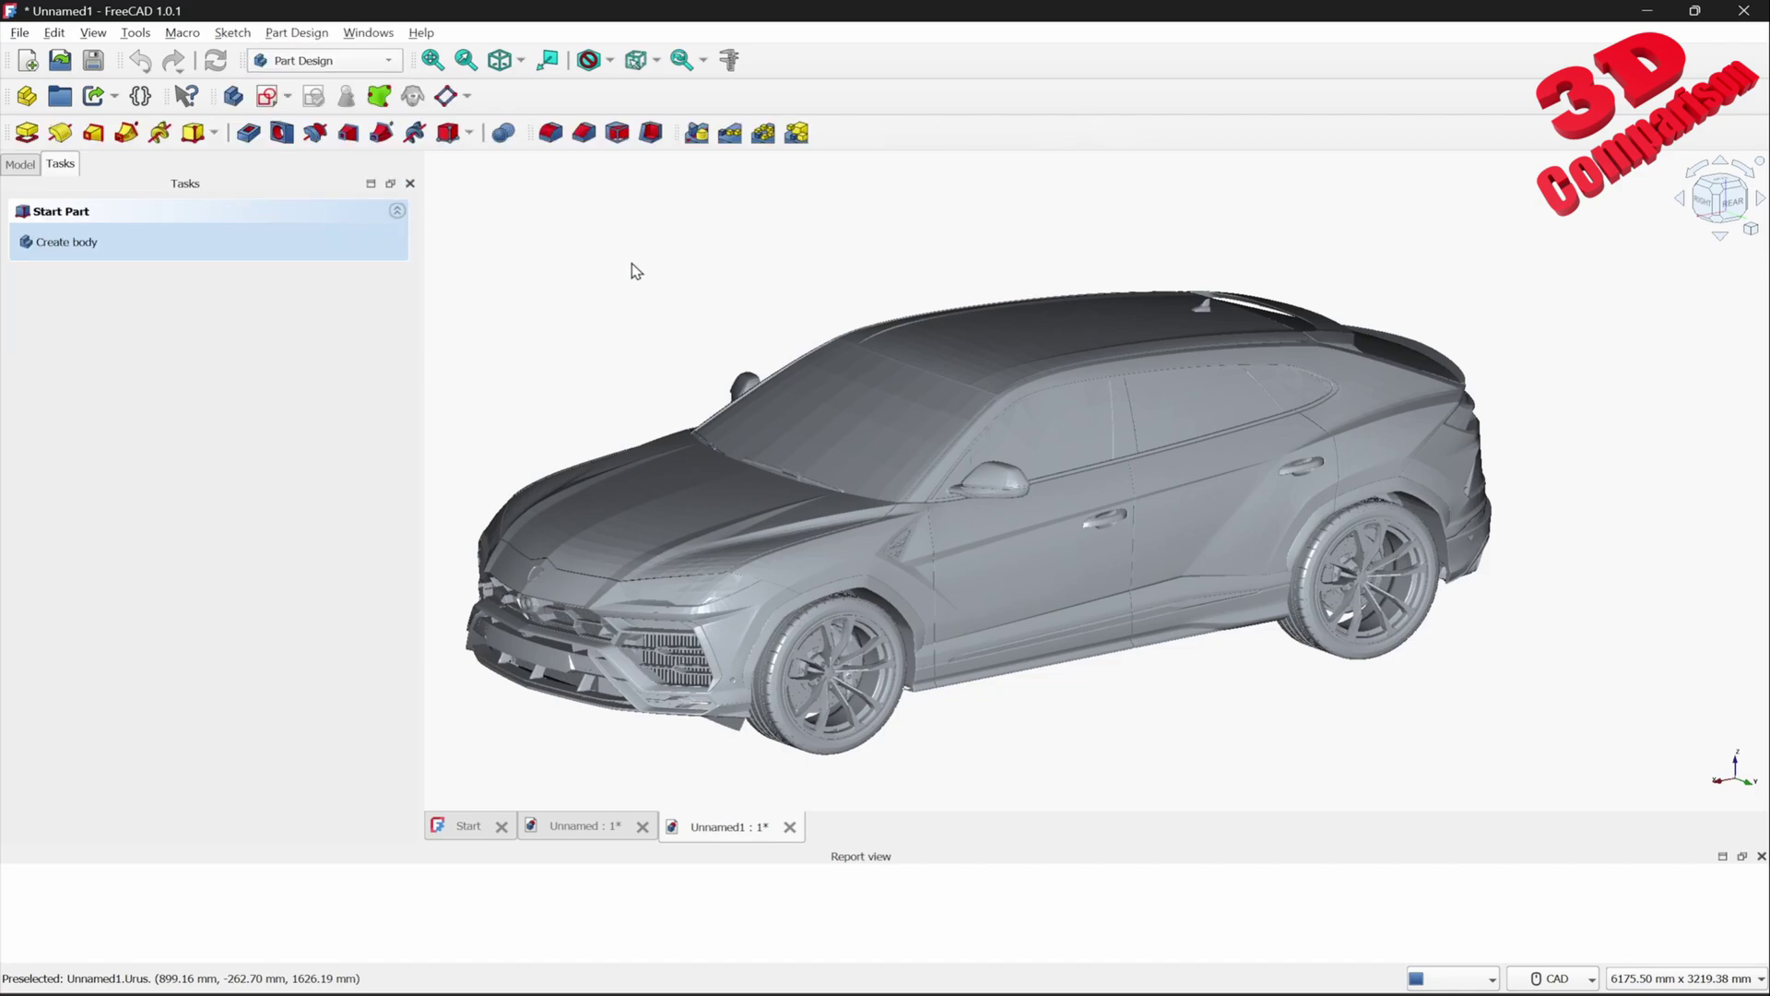
pyautogui.click(233, 33)
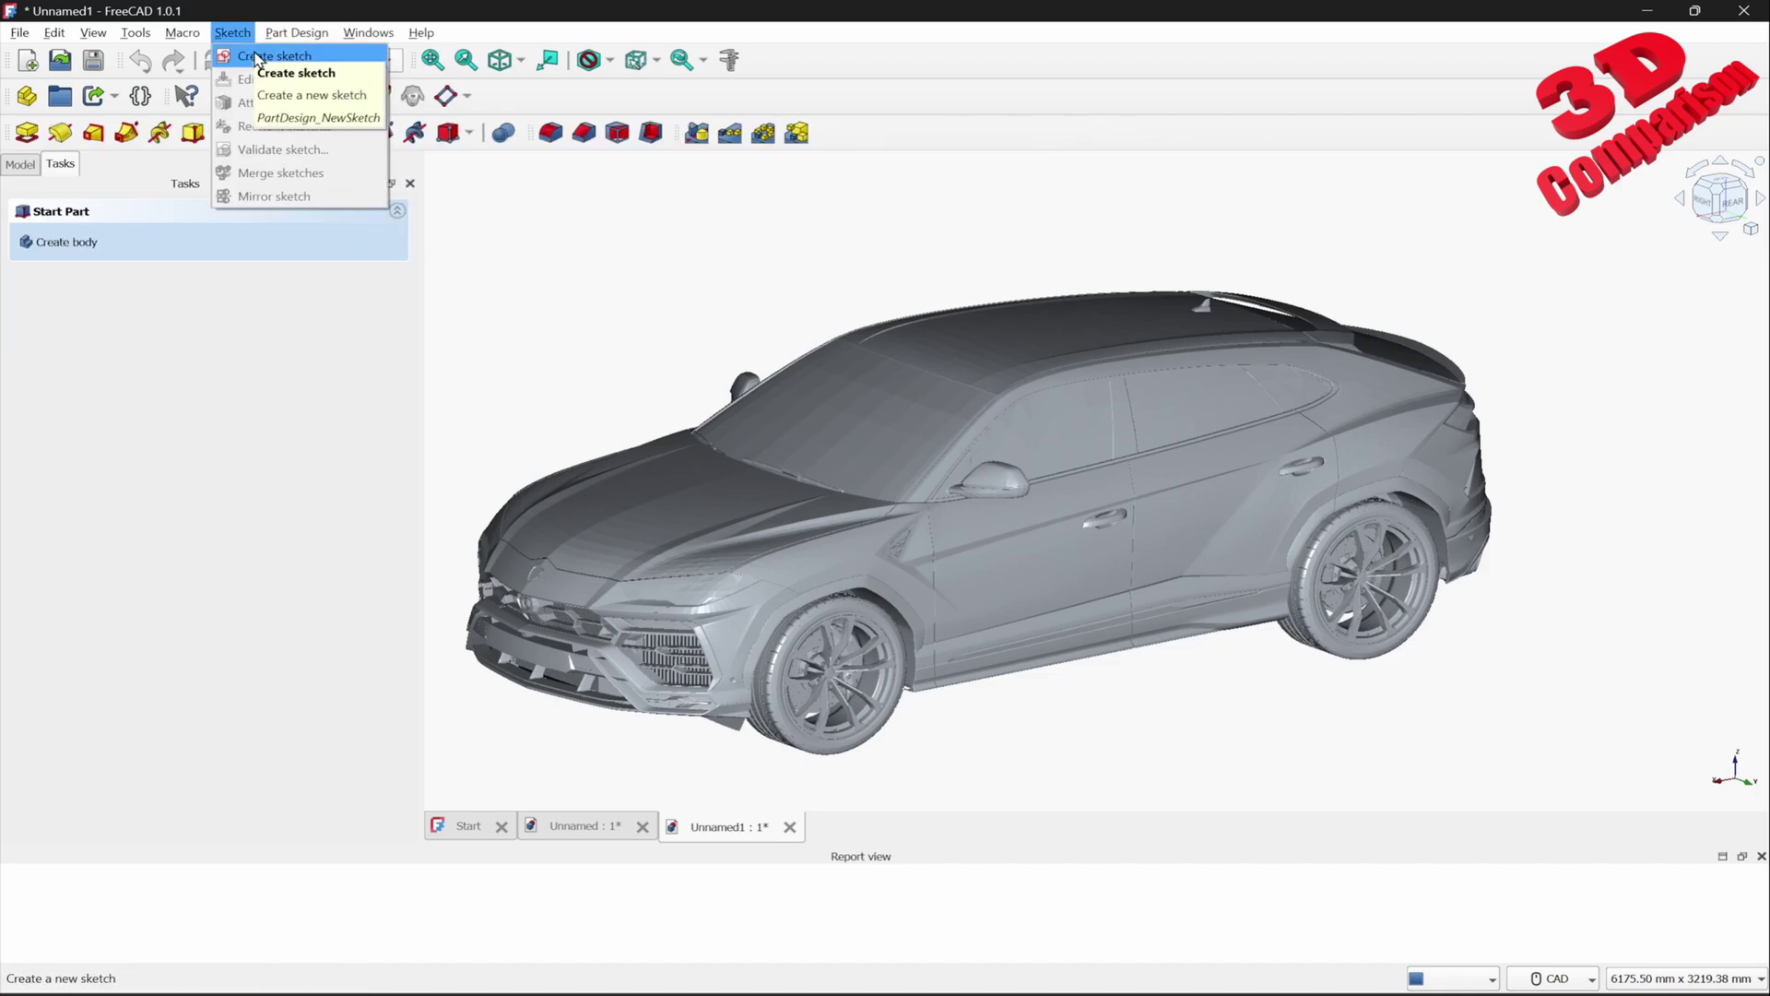
pyautogui.click(262, 59)
pyautogui.click(116, 310)
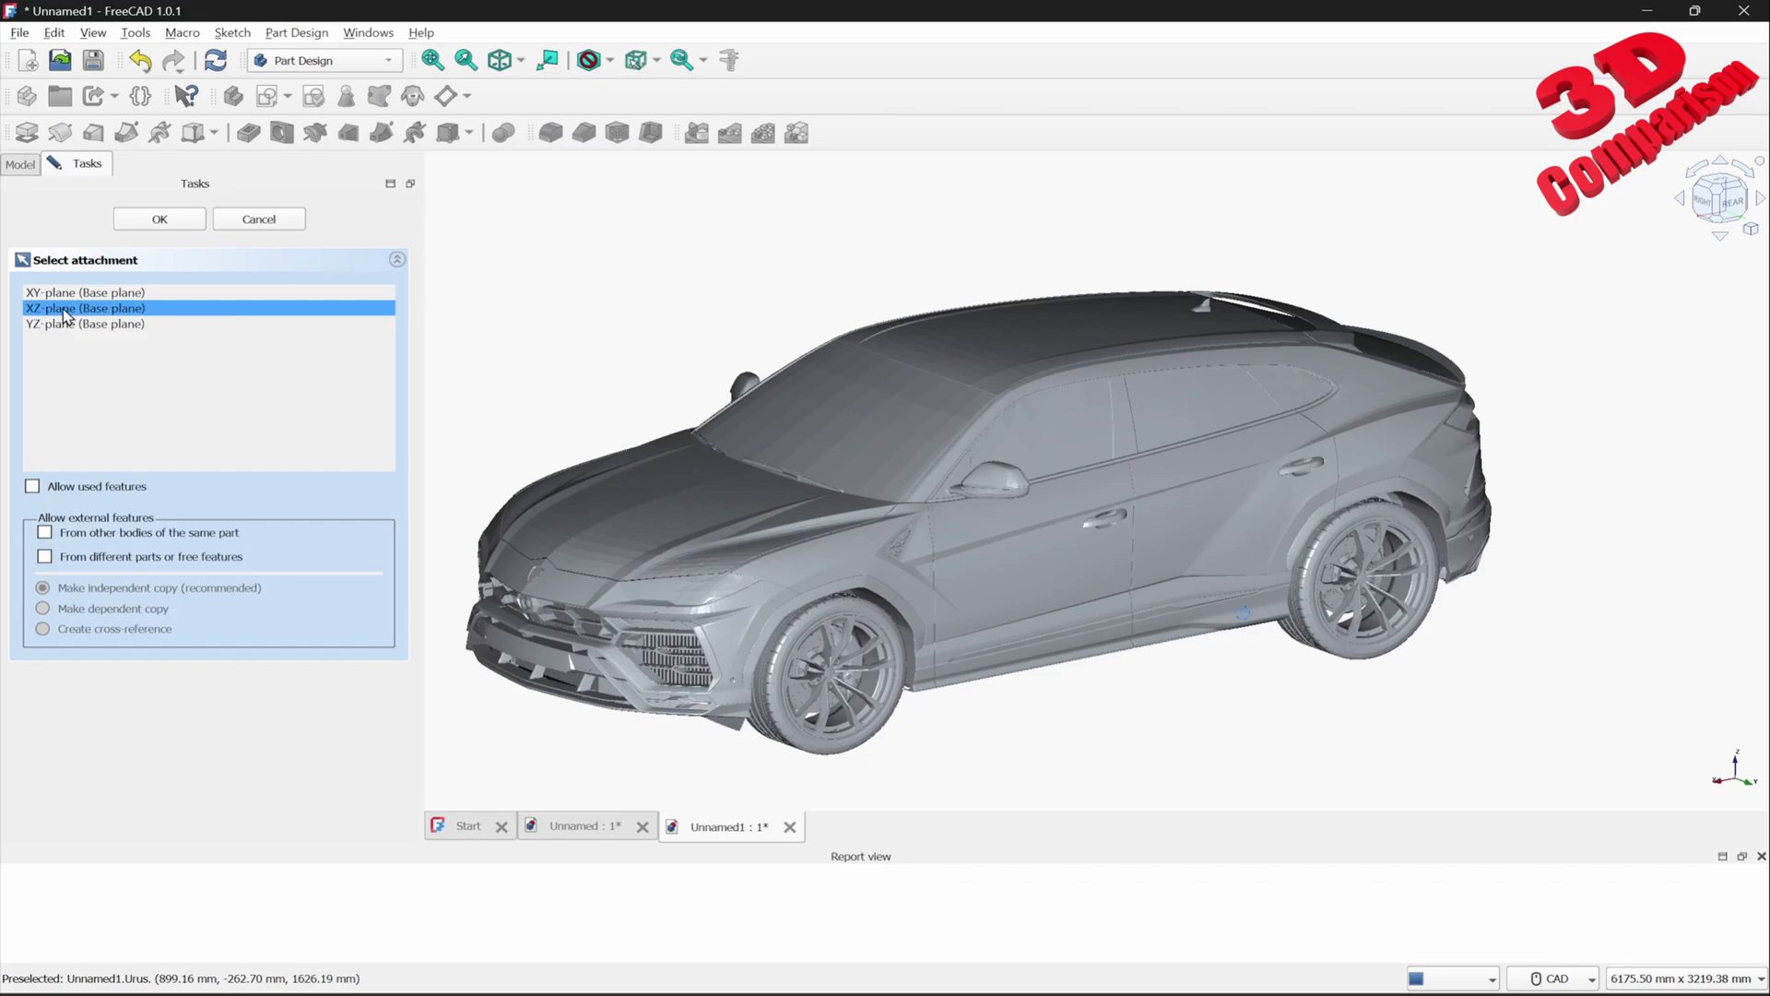
pyautogui.click(168, 223)
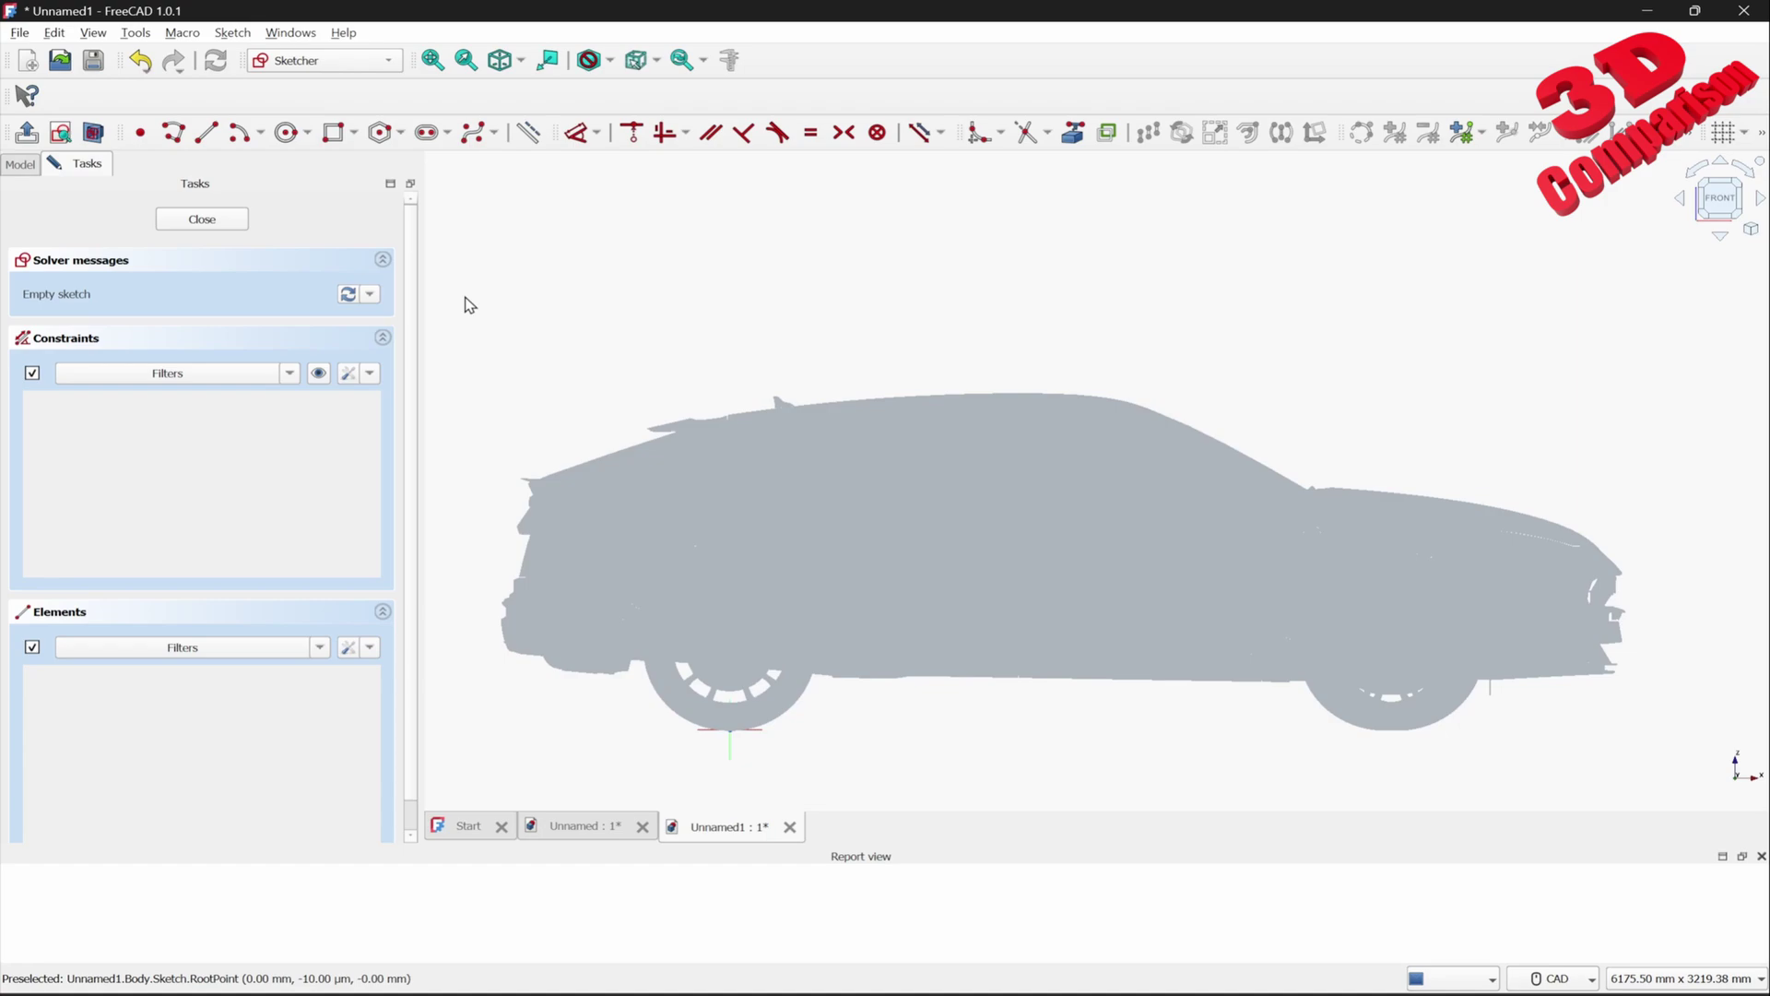
# Draw a ground line along the car's base and a vertical line from its left end to roof height
pyautogui.click(207, 134)
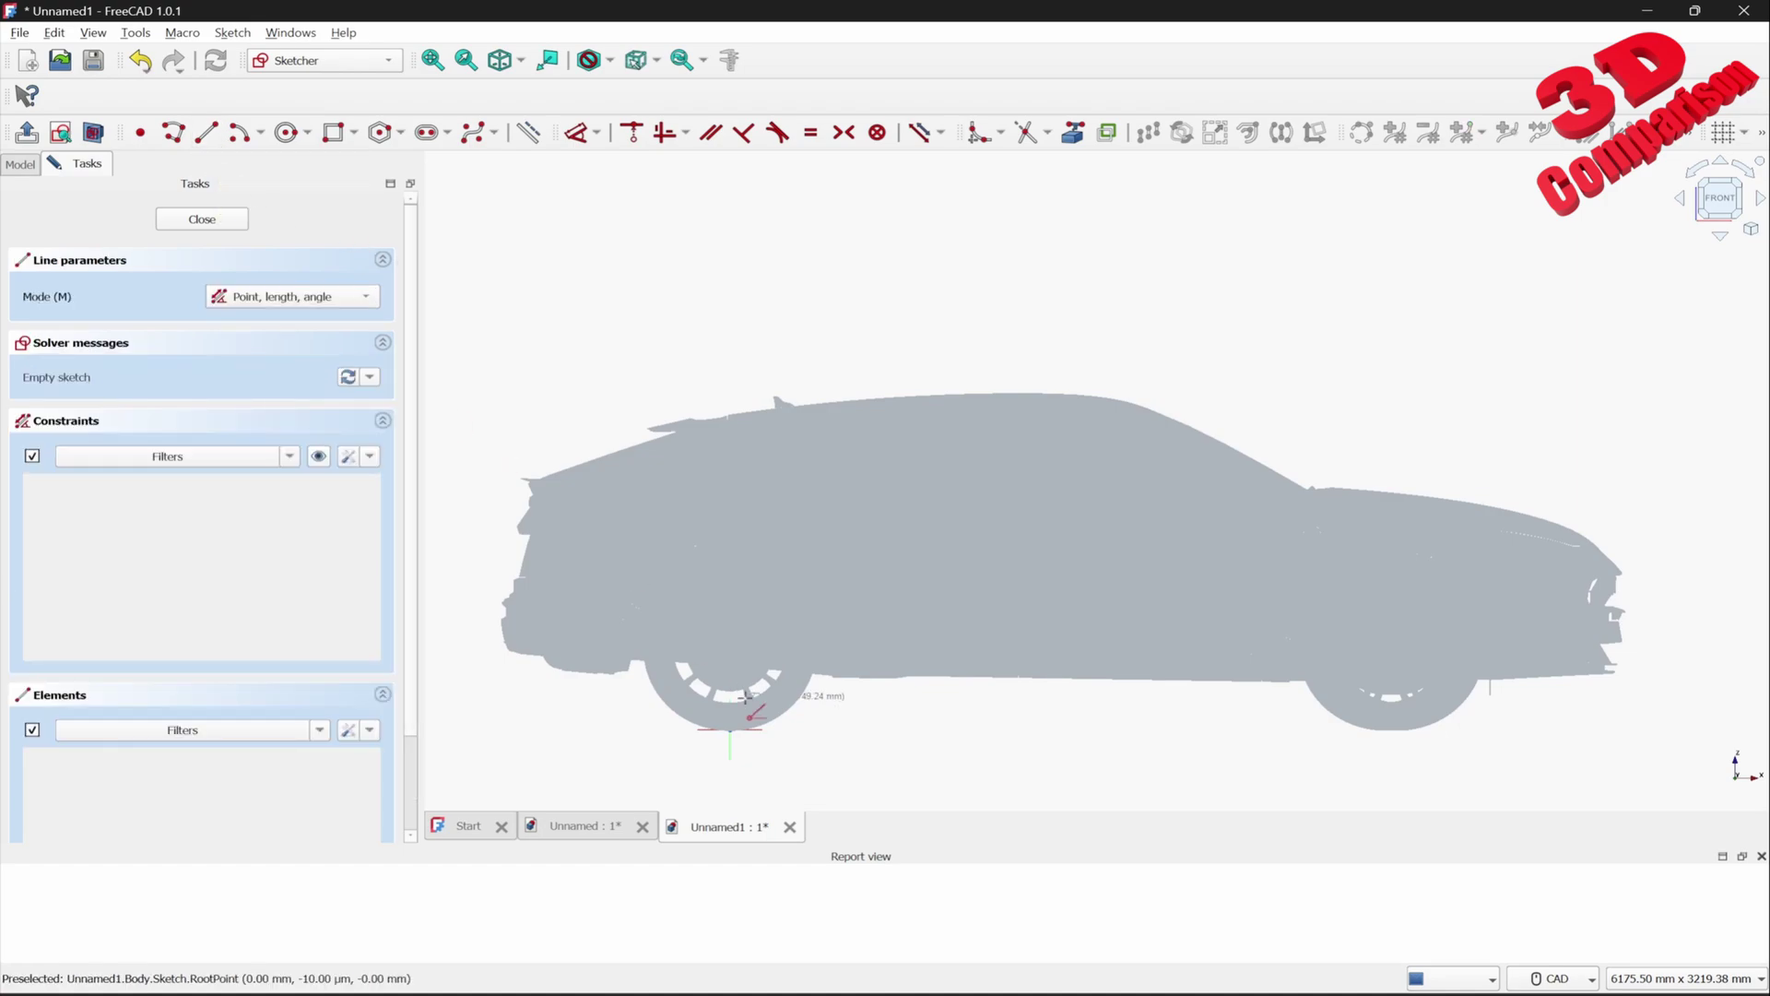
pyautogui.click(508, 729)
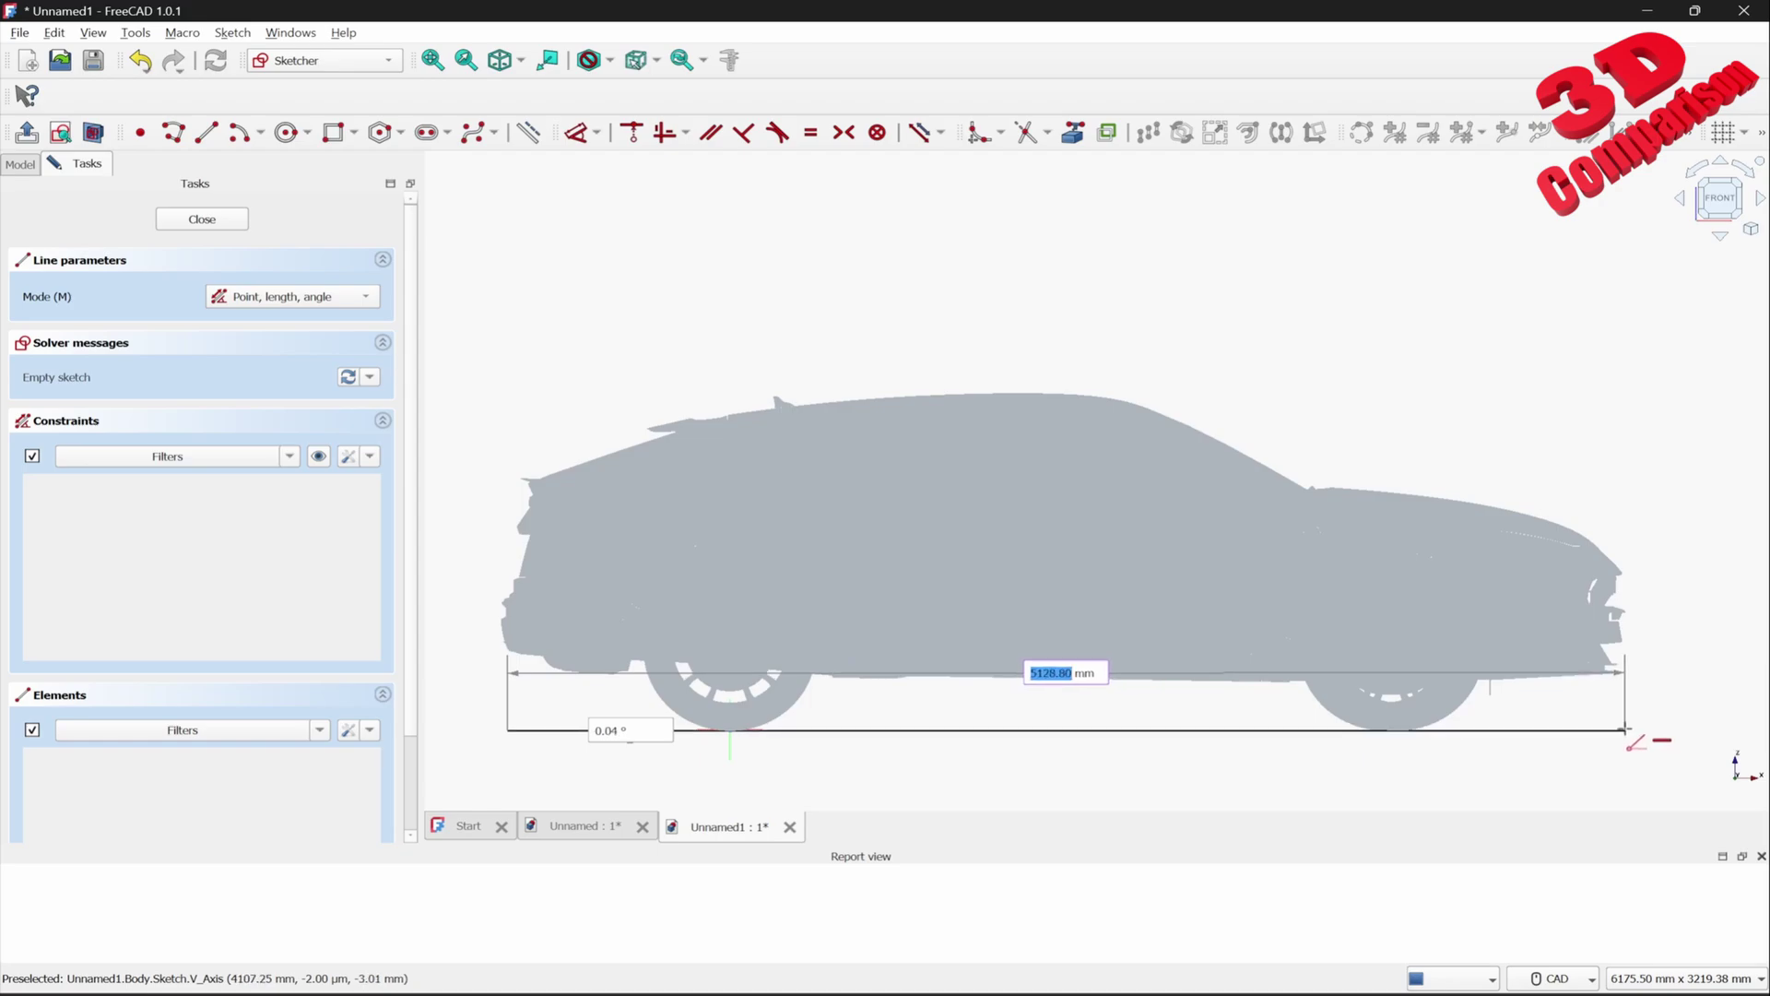
pyautogui.click(1627, 729)
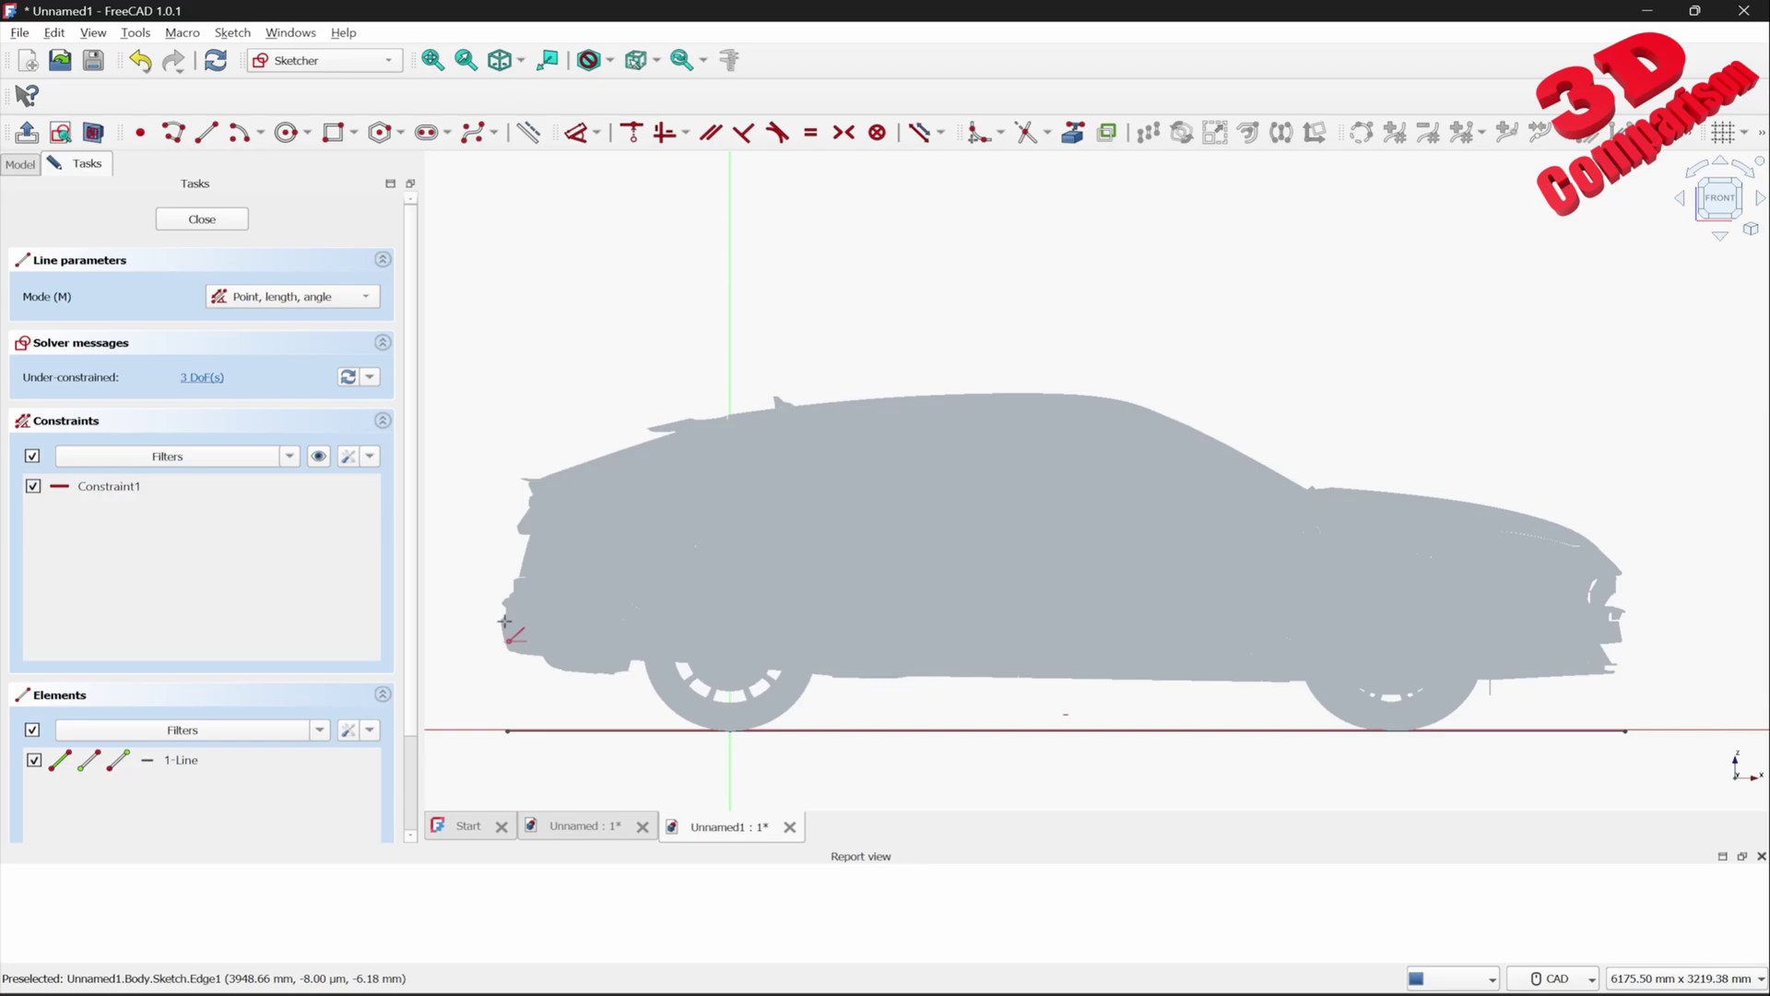
pyautogui.click(507, 730)
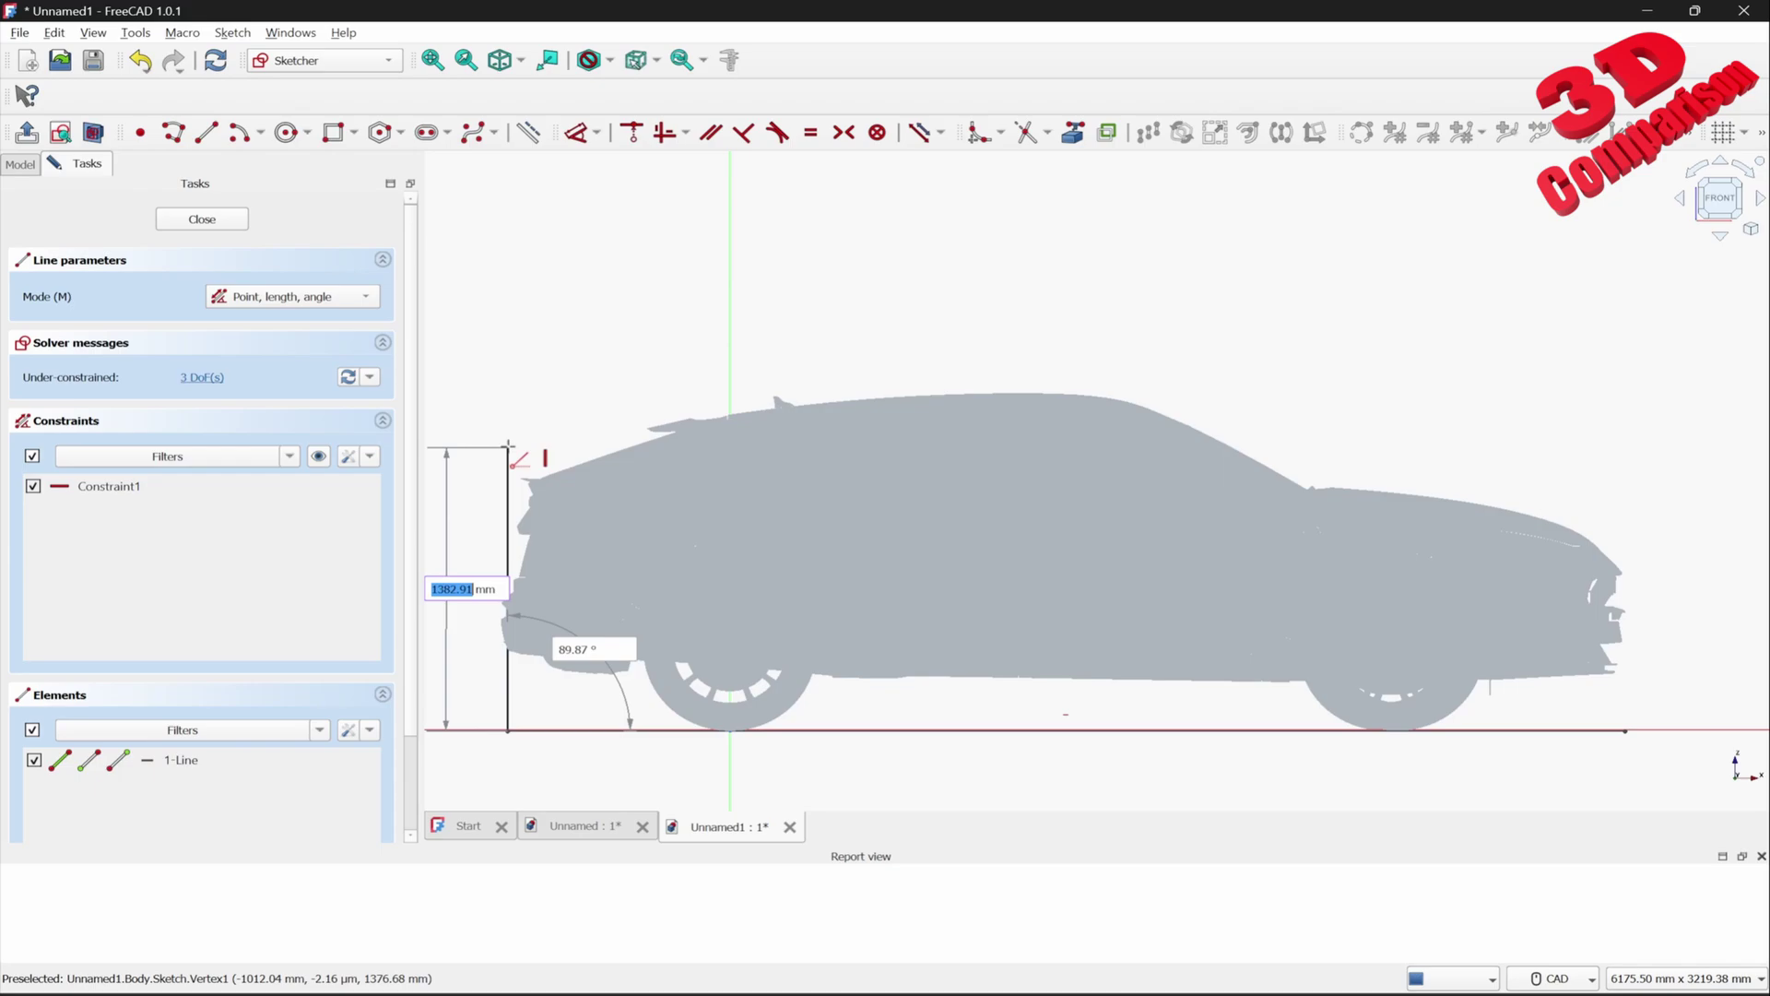
pyautogui.click(507, 447)
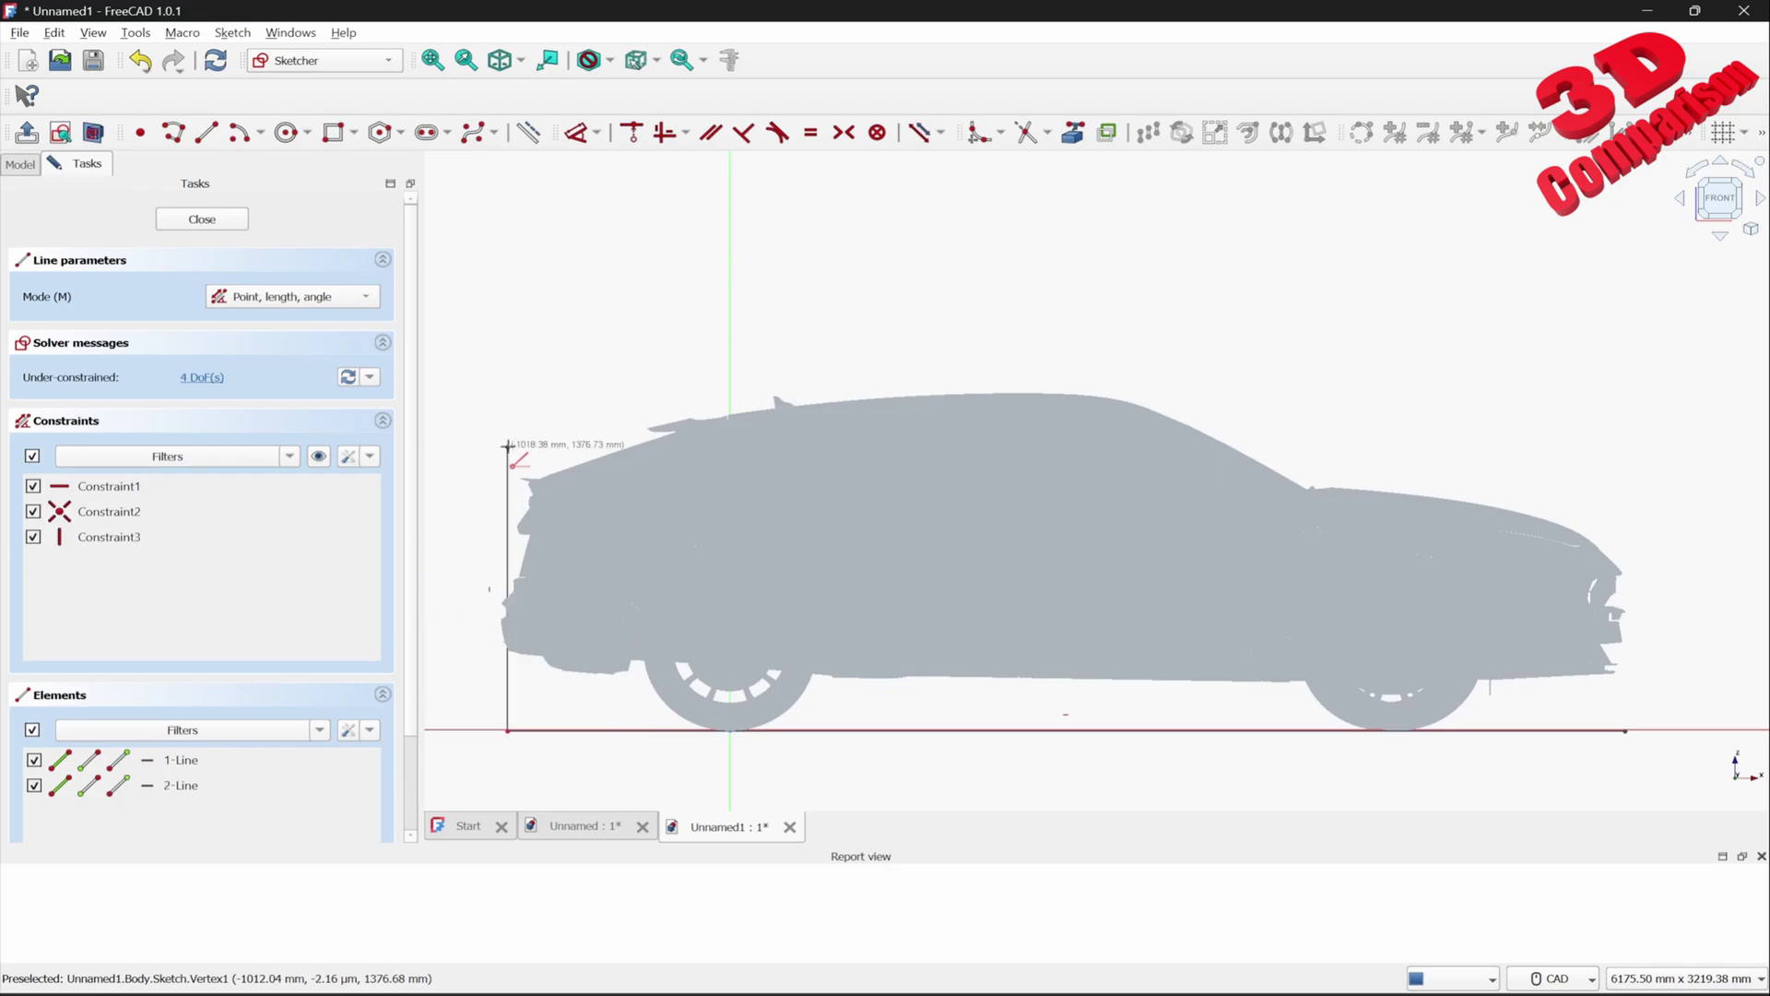
pyautogui.press('Escape')
pyautogui.press('Escape')
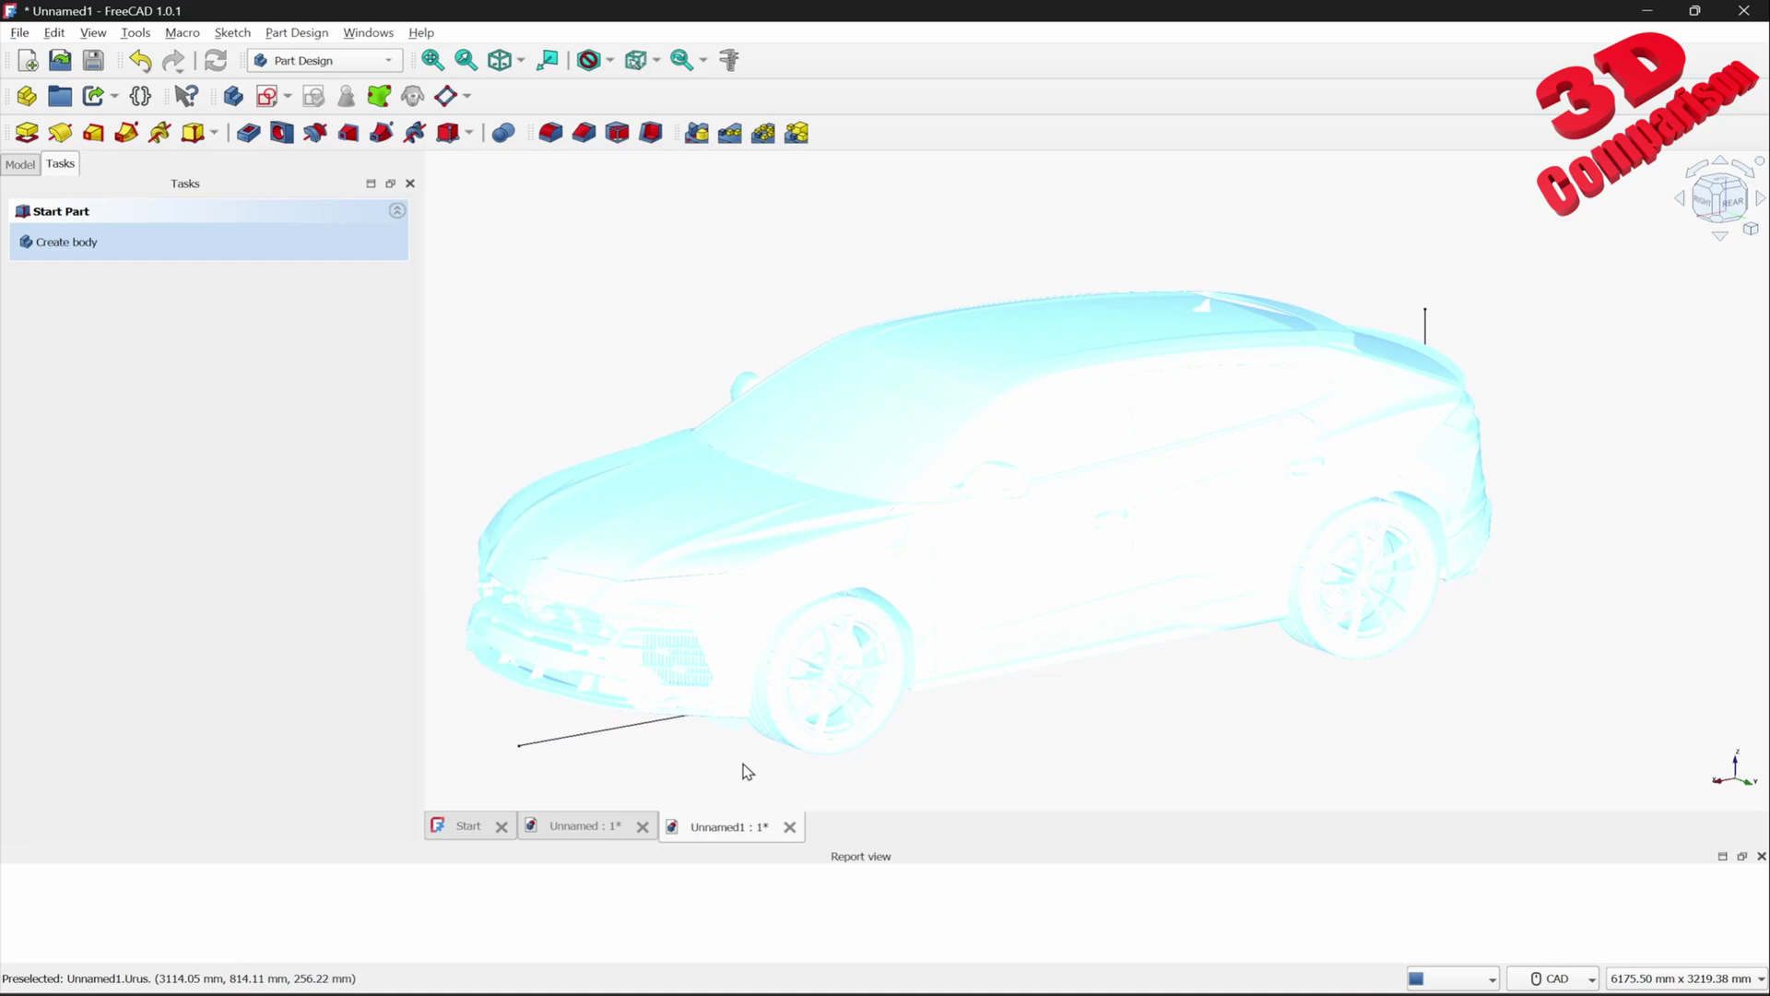
# Open the Sketch for editing from its context menu, then bring up the Urus size search results
pyautogui.click(114, 279)
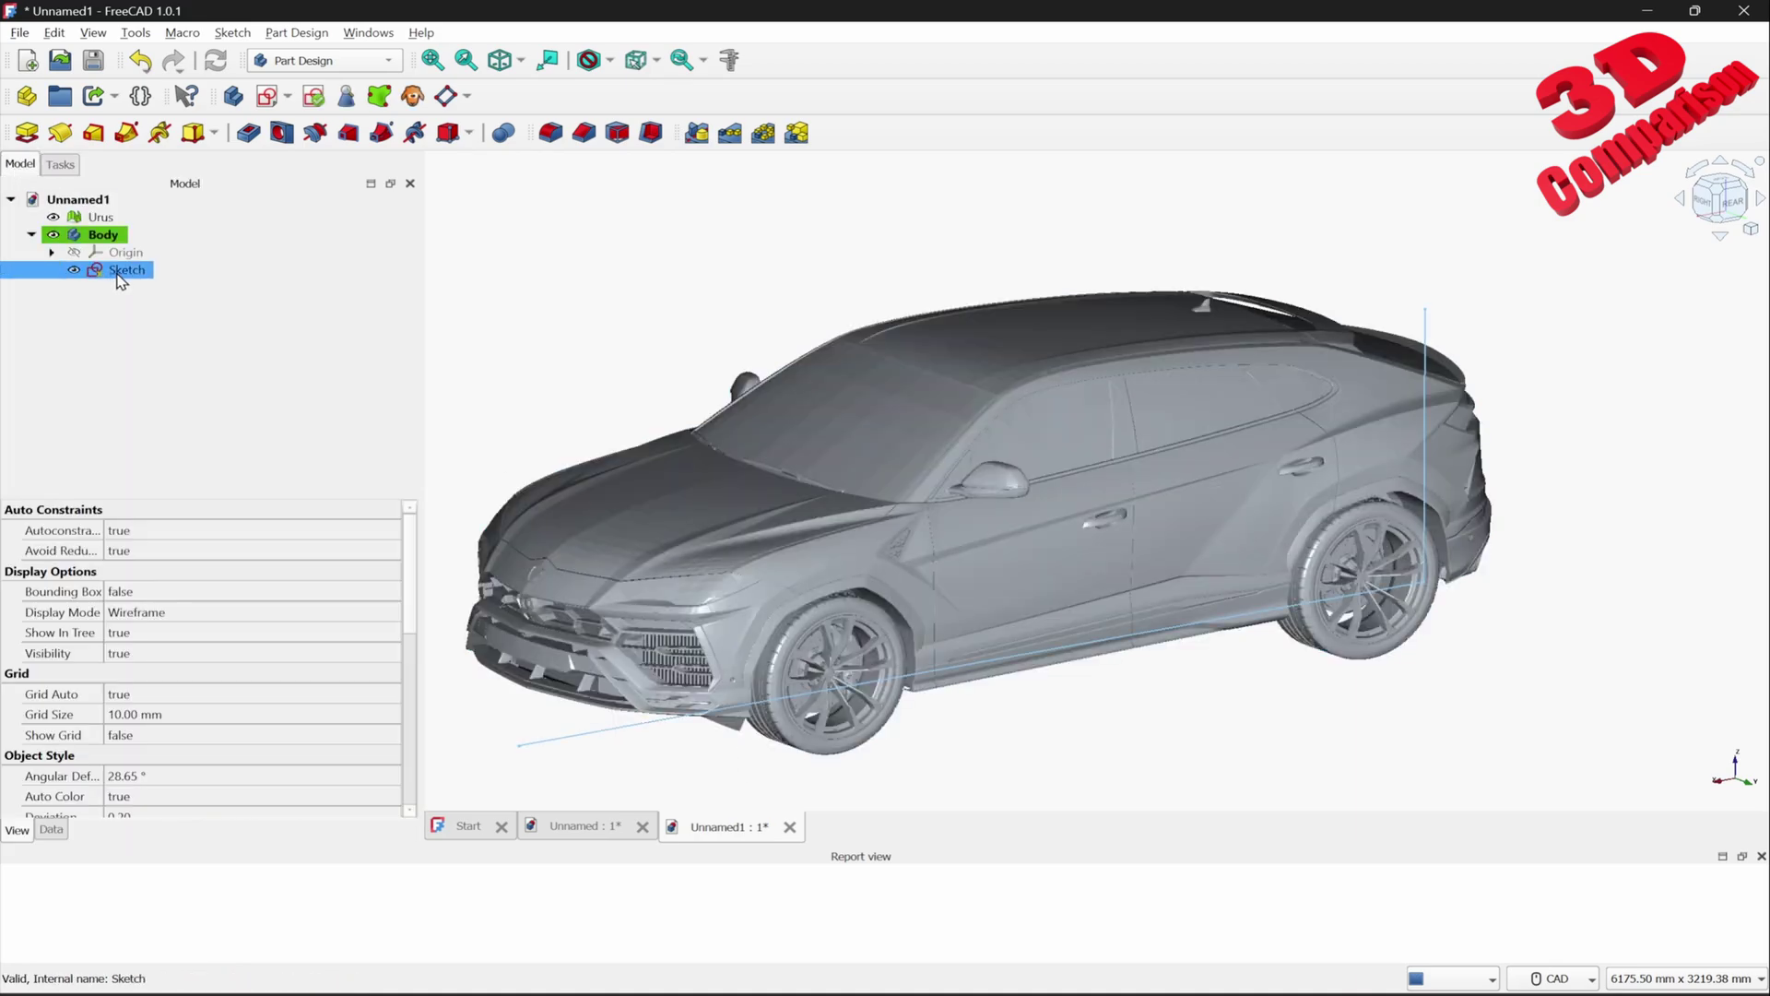
pyautogui.rightClick(114, 279)
pyautogui.click(185, 284)
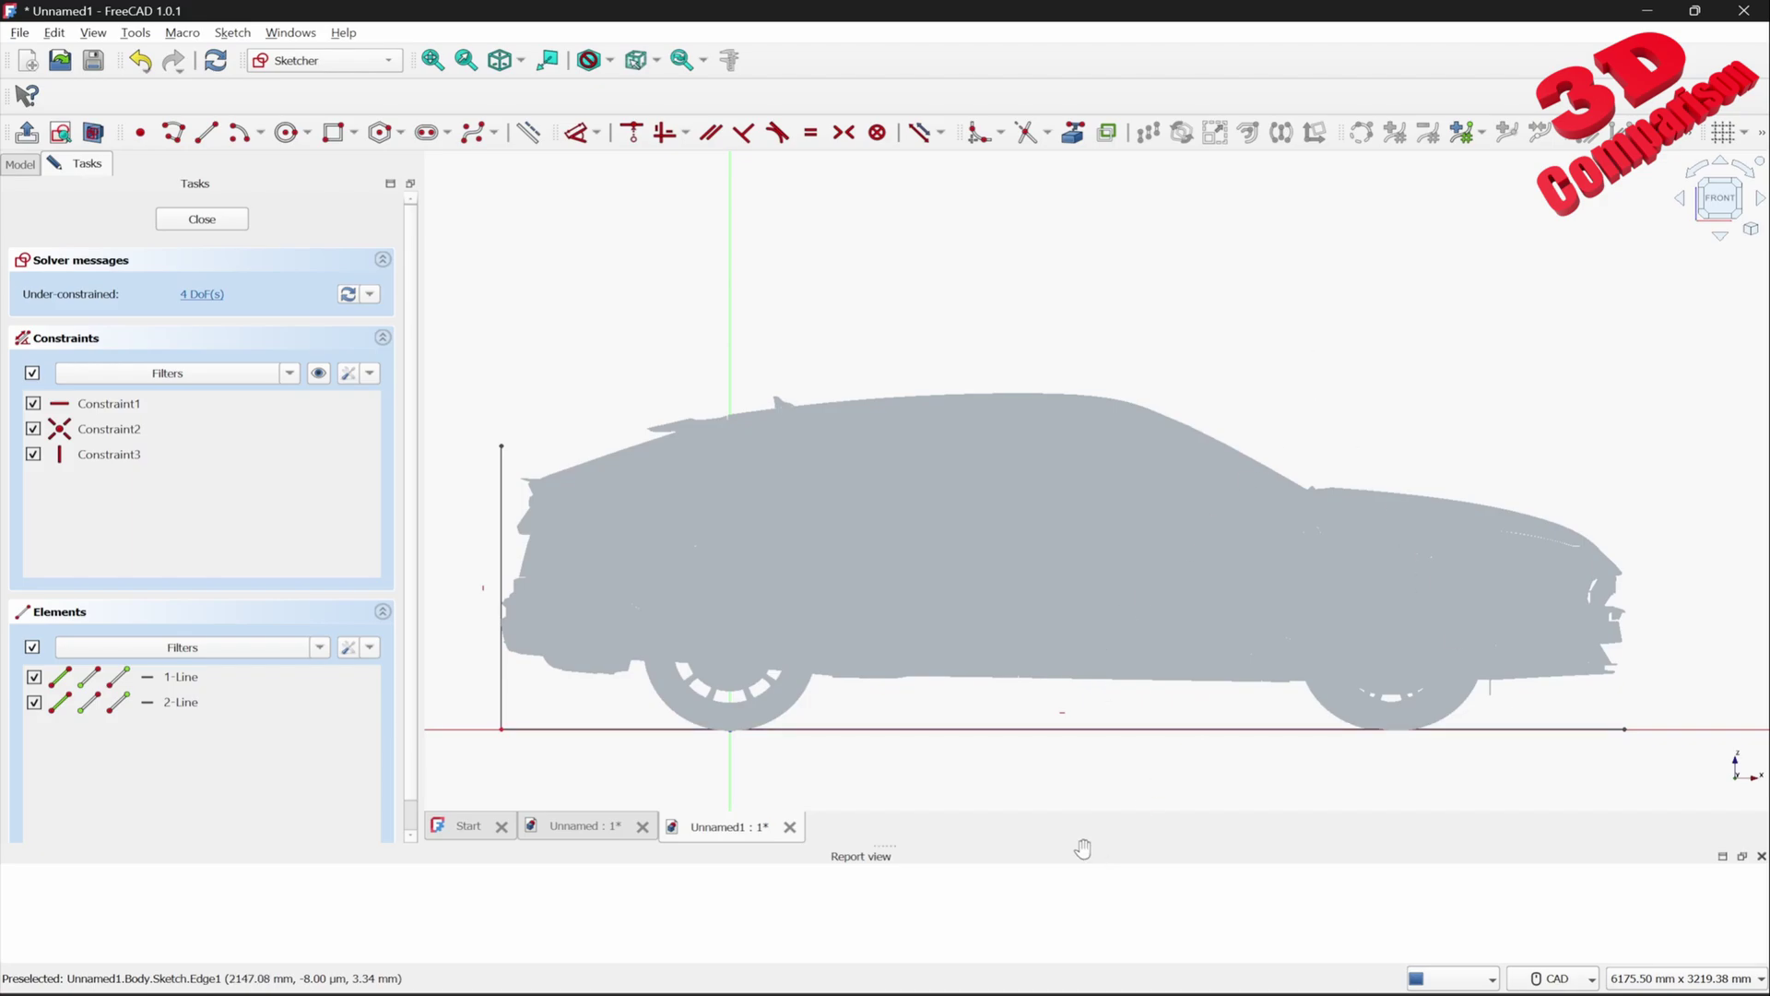
pyautogui.hotkey('alt', 'Tab')
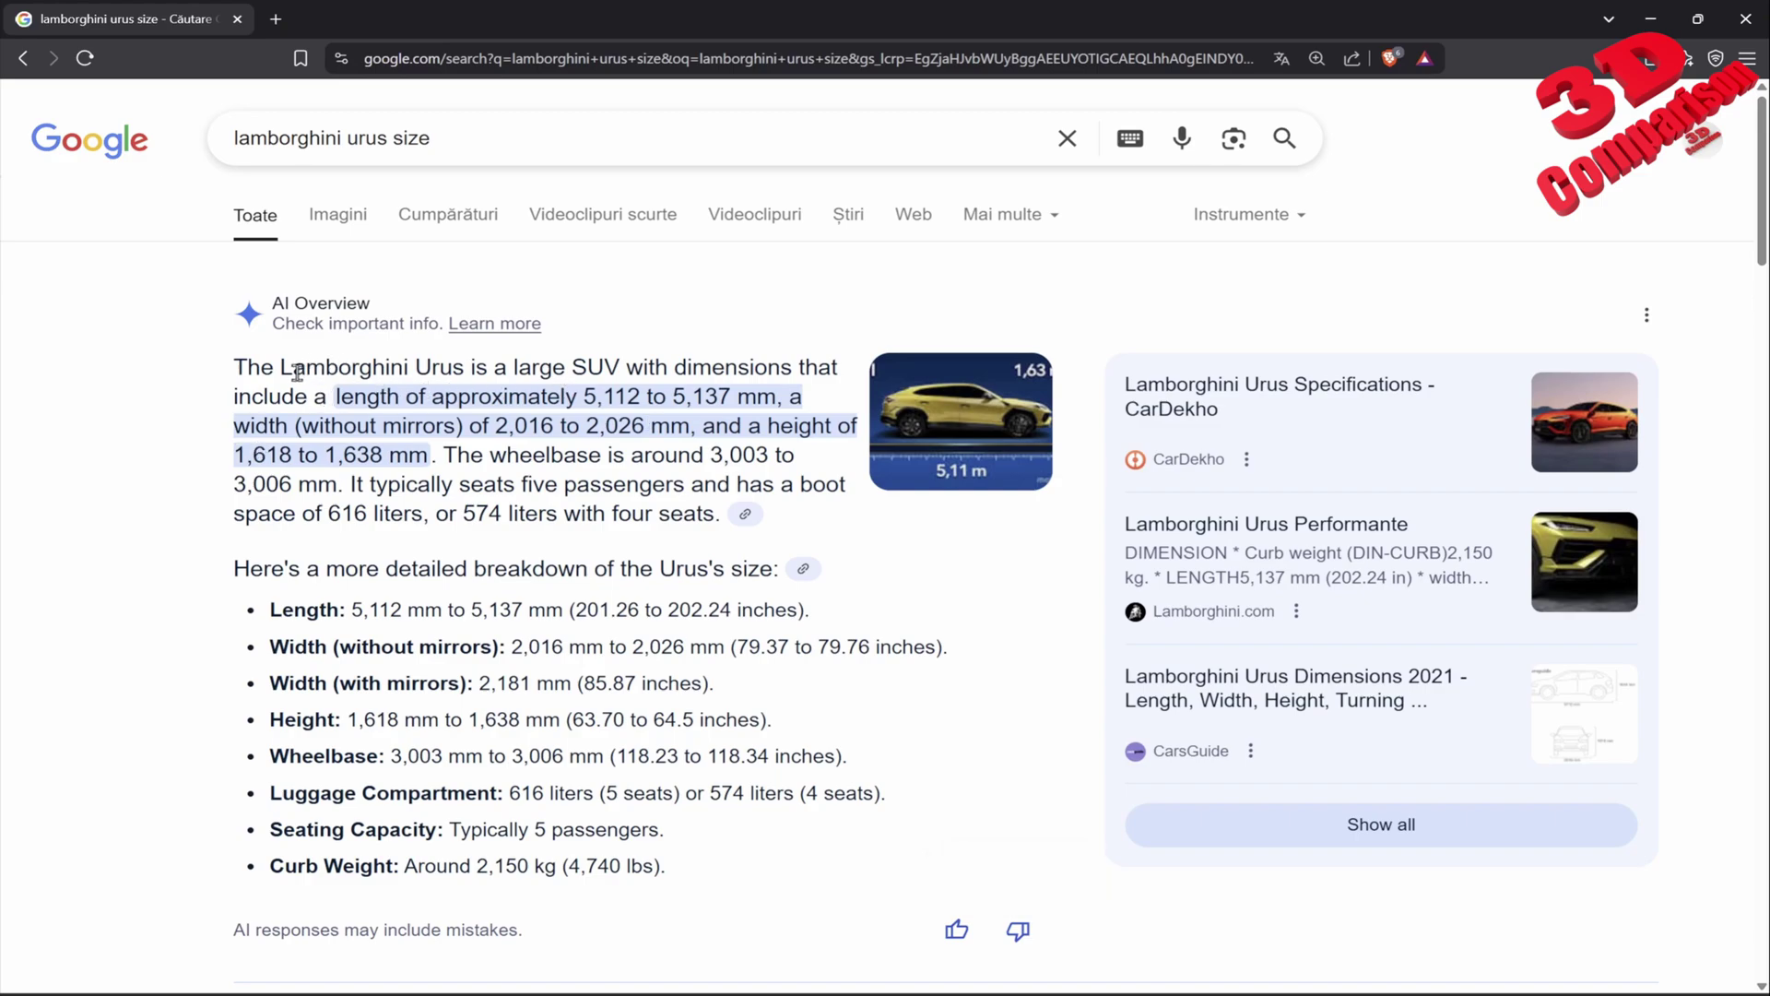
# Highlight the Urus length range of 5,112–5,137 mm in the AI Overview and return to FreeCAD
pyautogui.moveTo(334, 398); pyautogui.dragTo(777, 398)
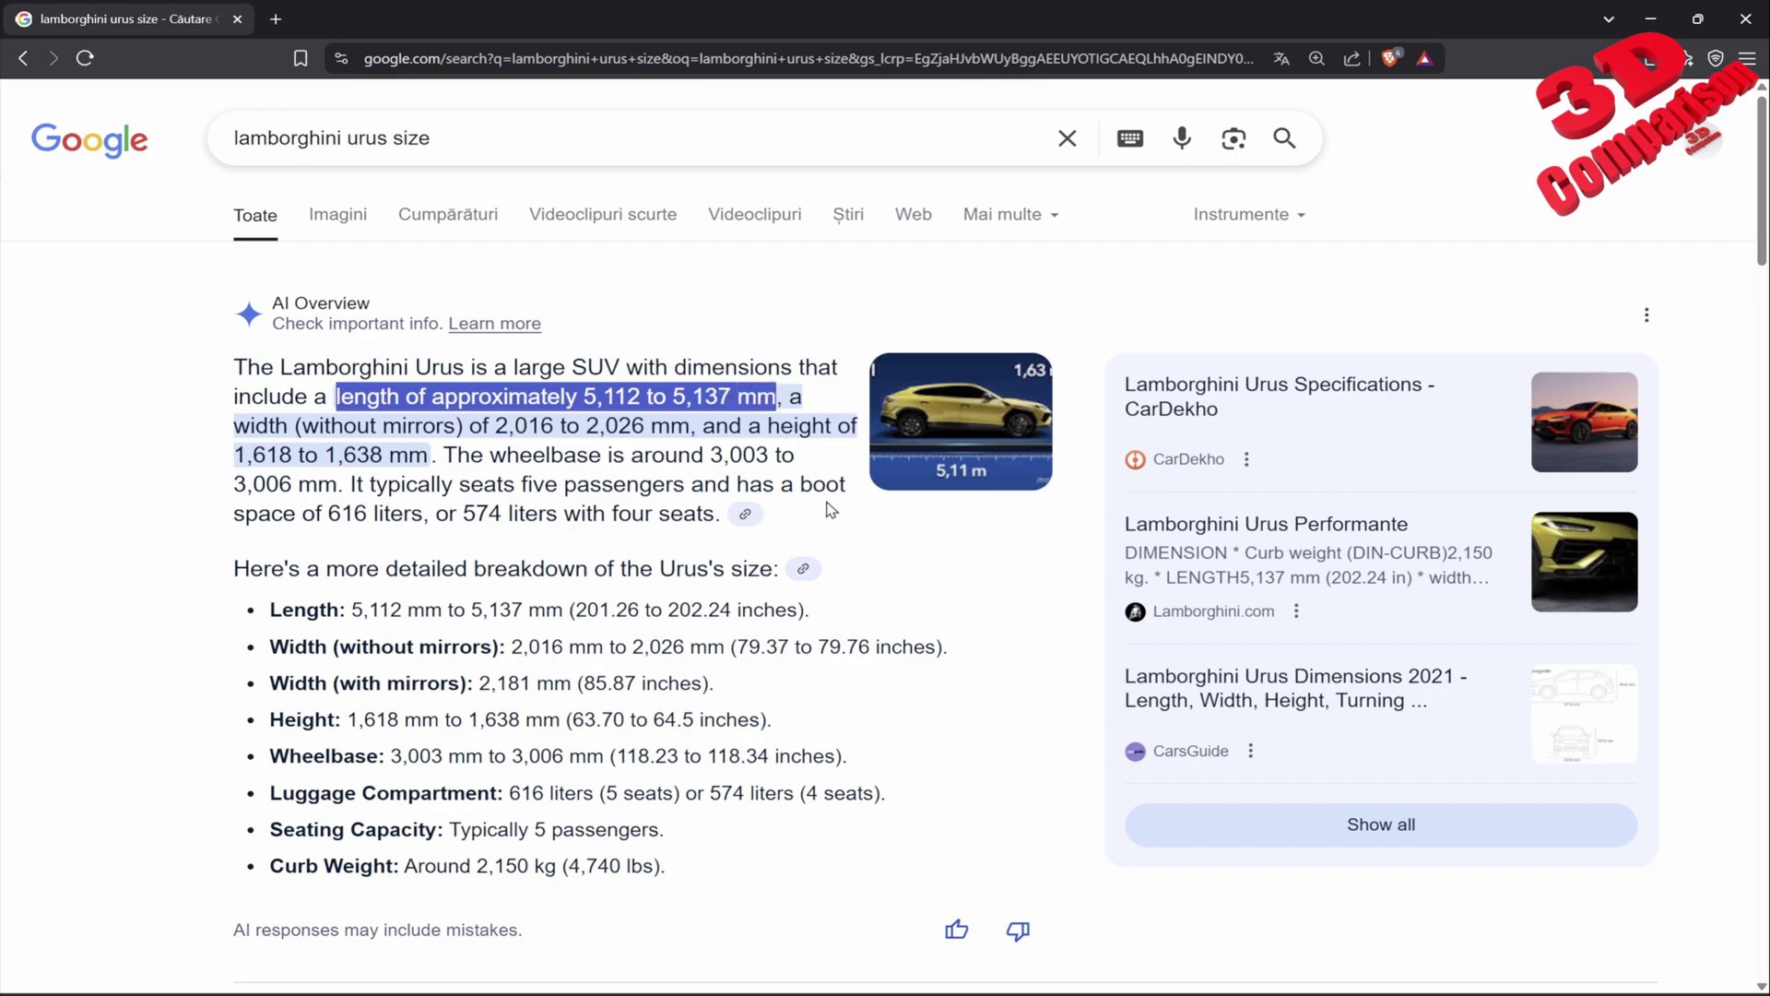
pyautogui.hotkey('alt', 'Tab')
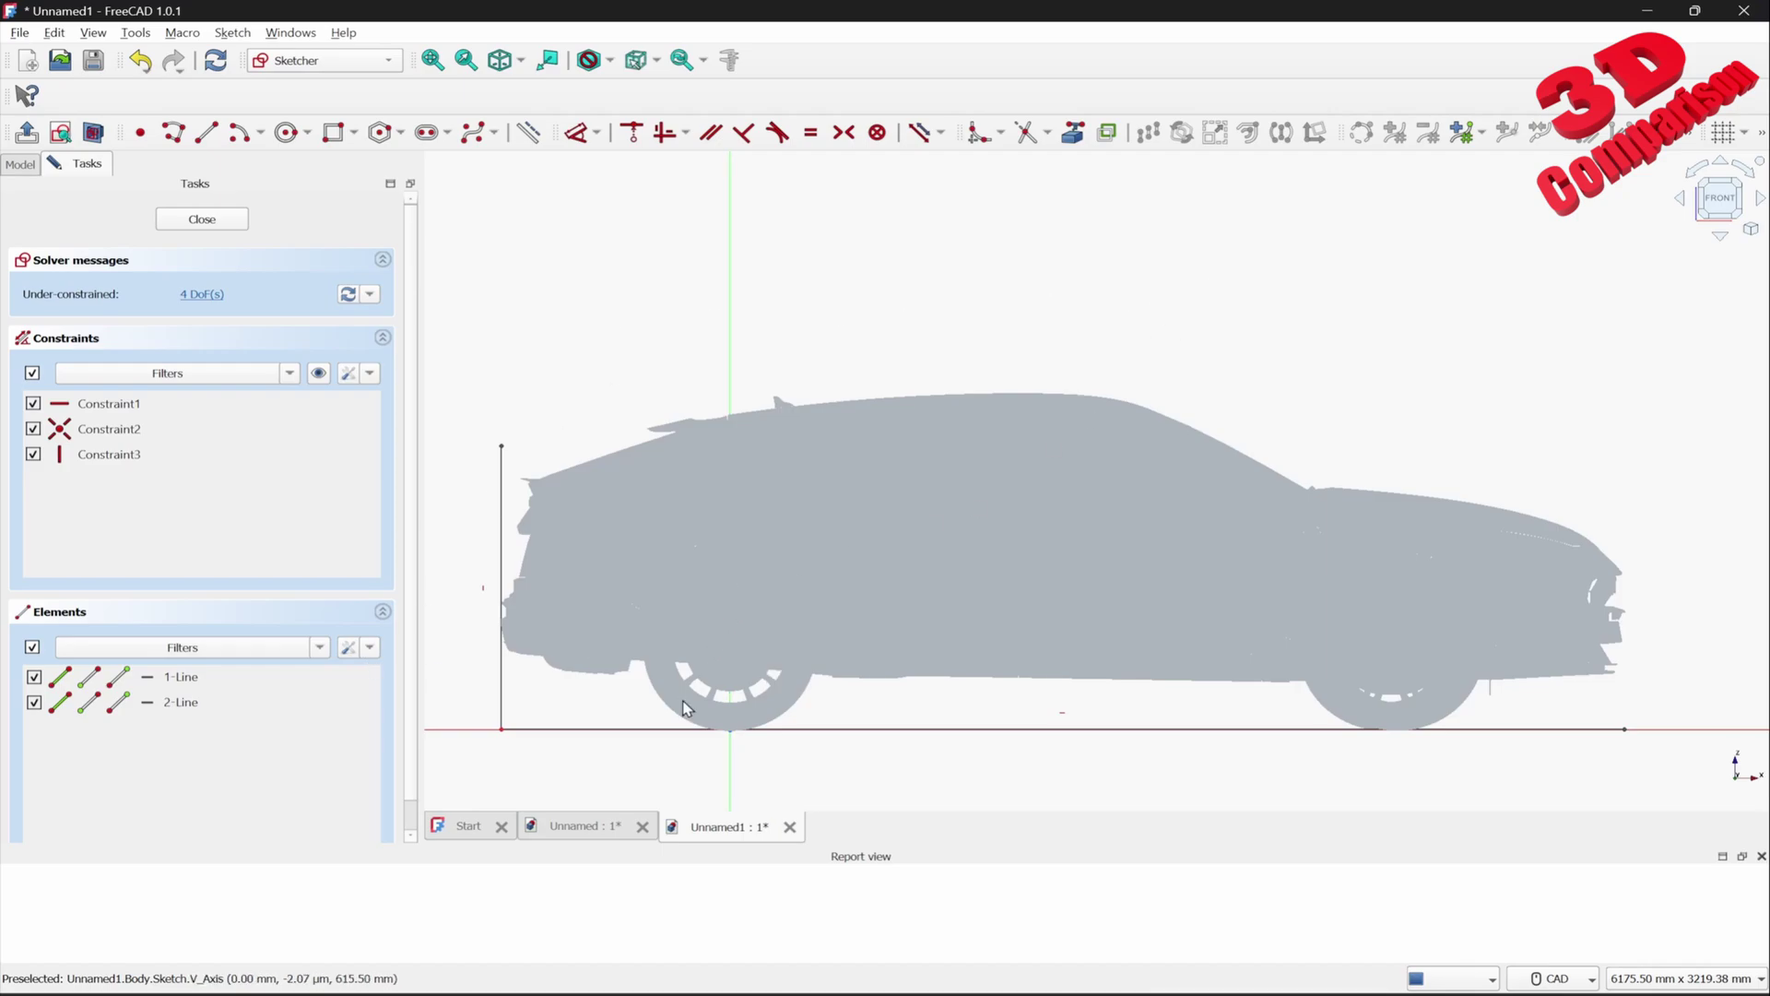
# Add a 5137 mm length dimension to the horizontal ground line under the car
pyautogui.click(688, 729)
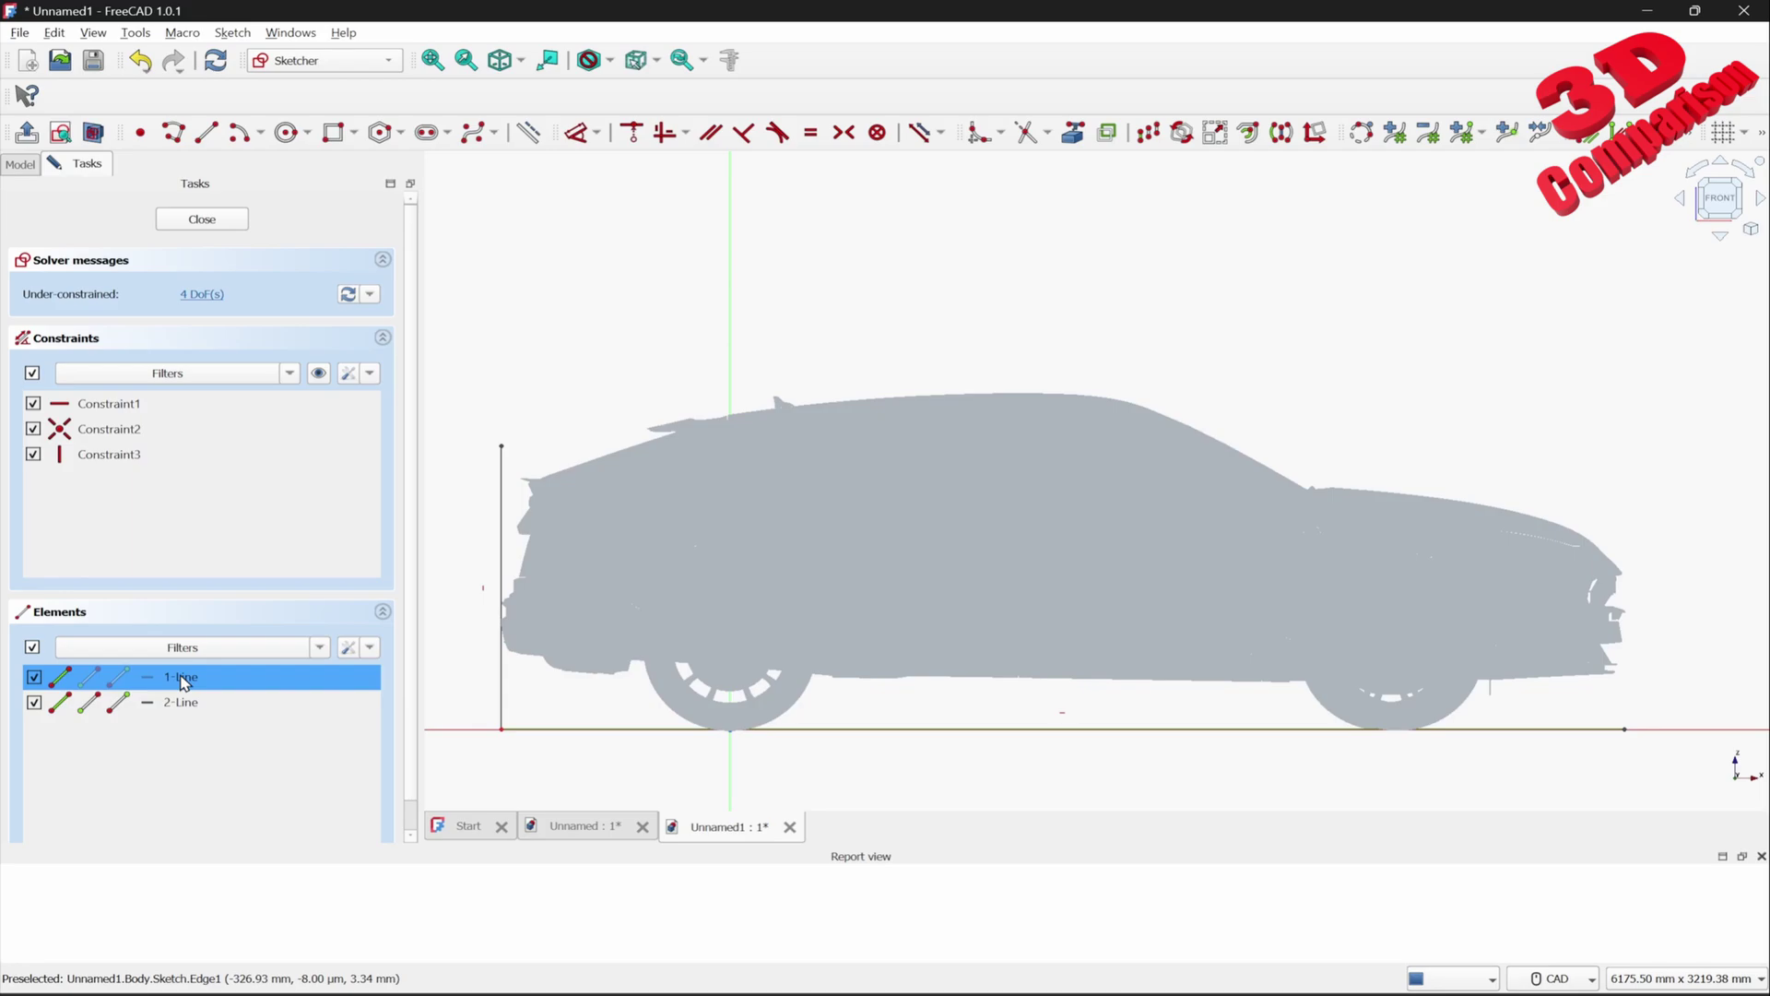
pyautogui.click(682, 731)
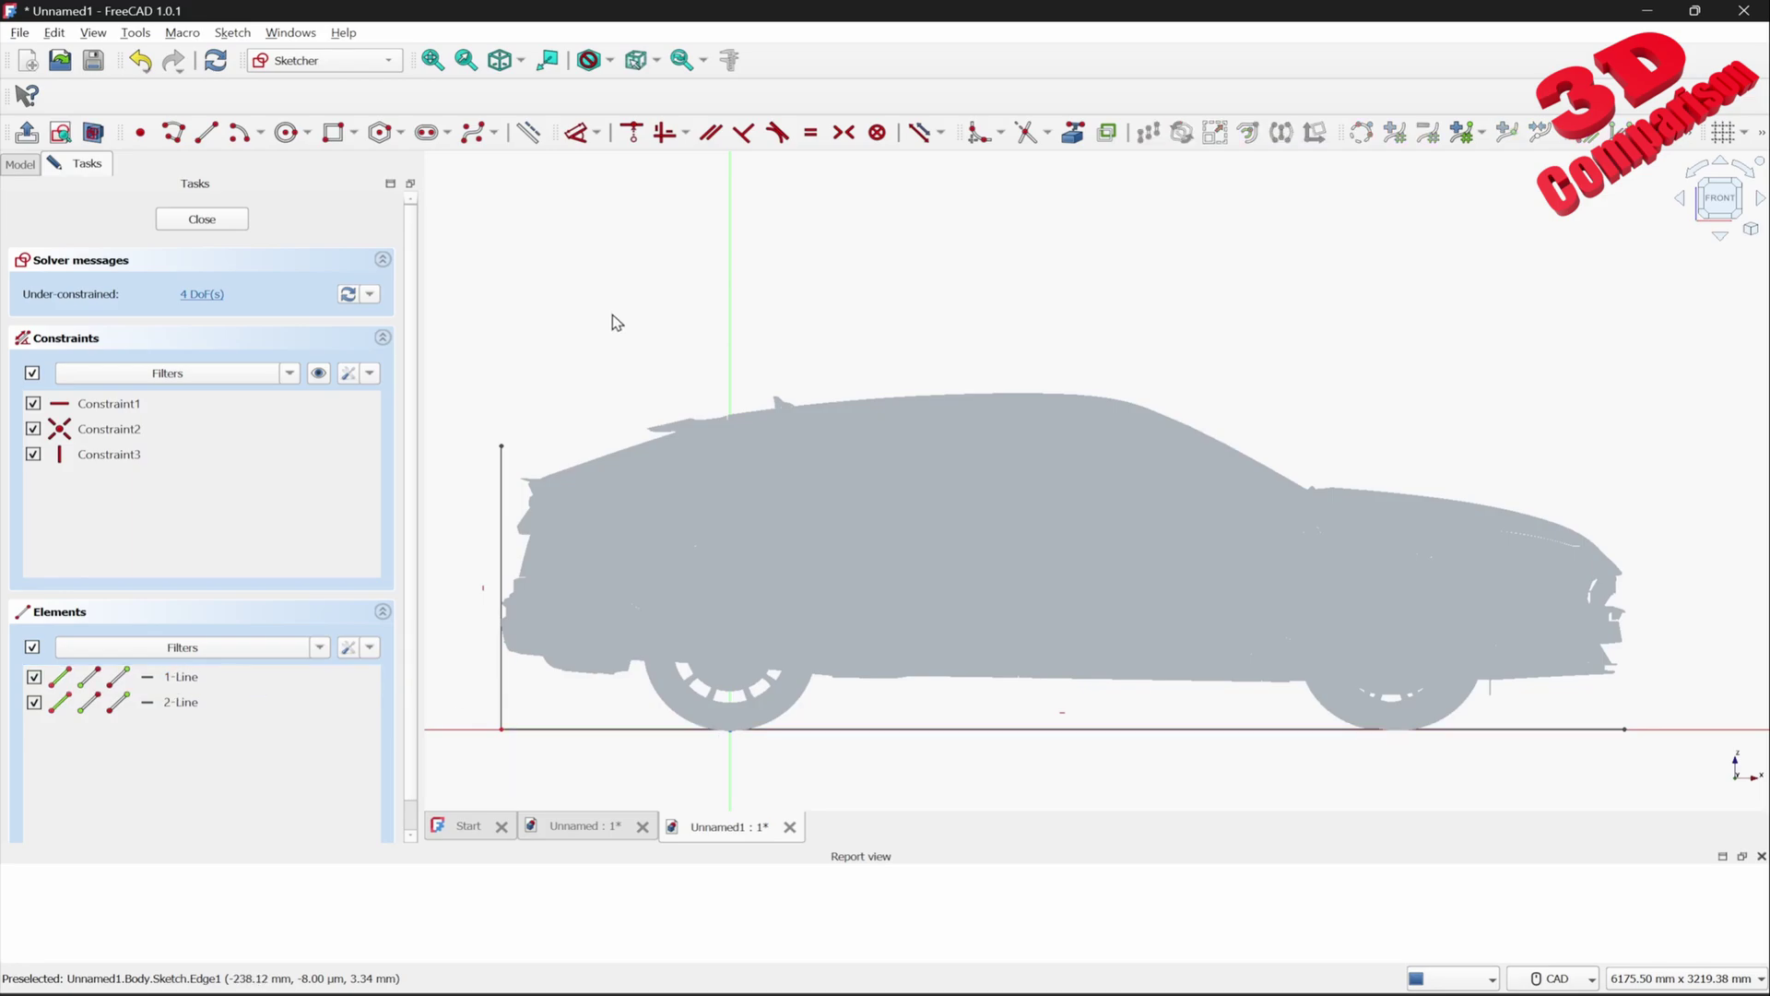
pyautogui.click(576, 135)
pyautogui.click(977, 740)
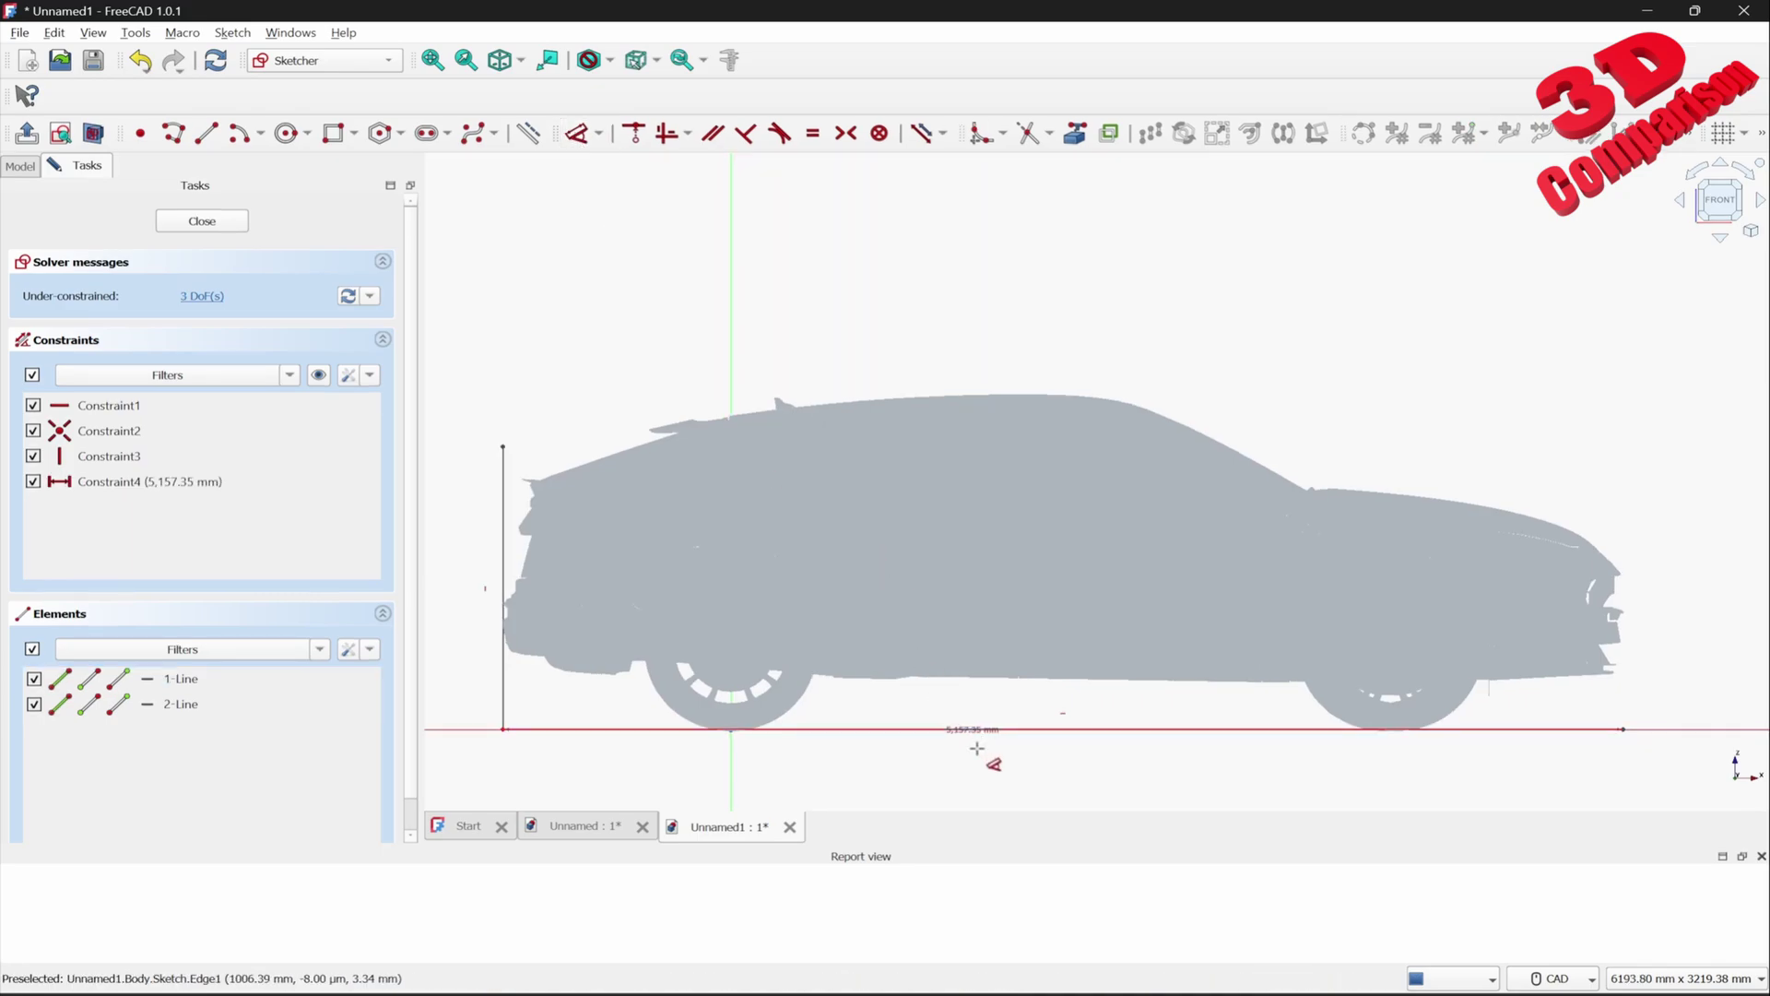
pyautogui.click(986, 763)
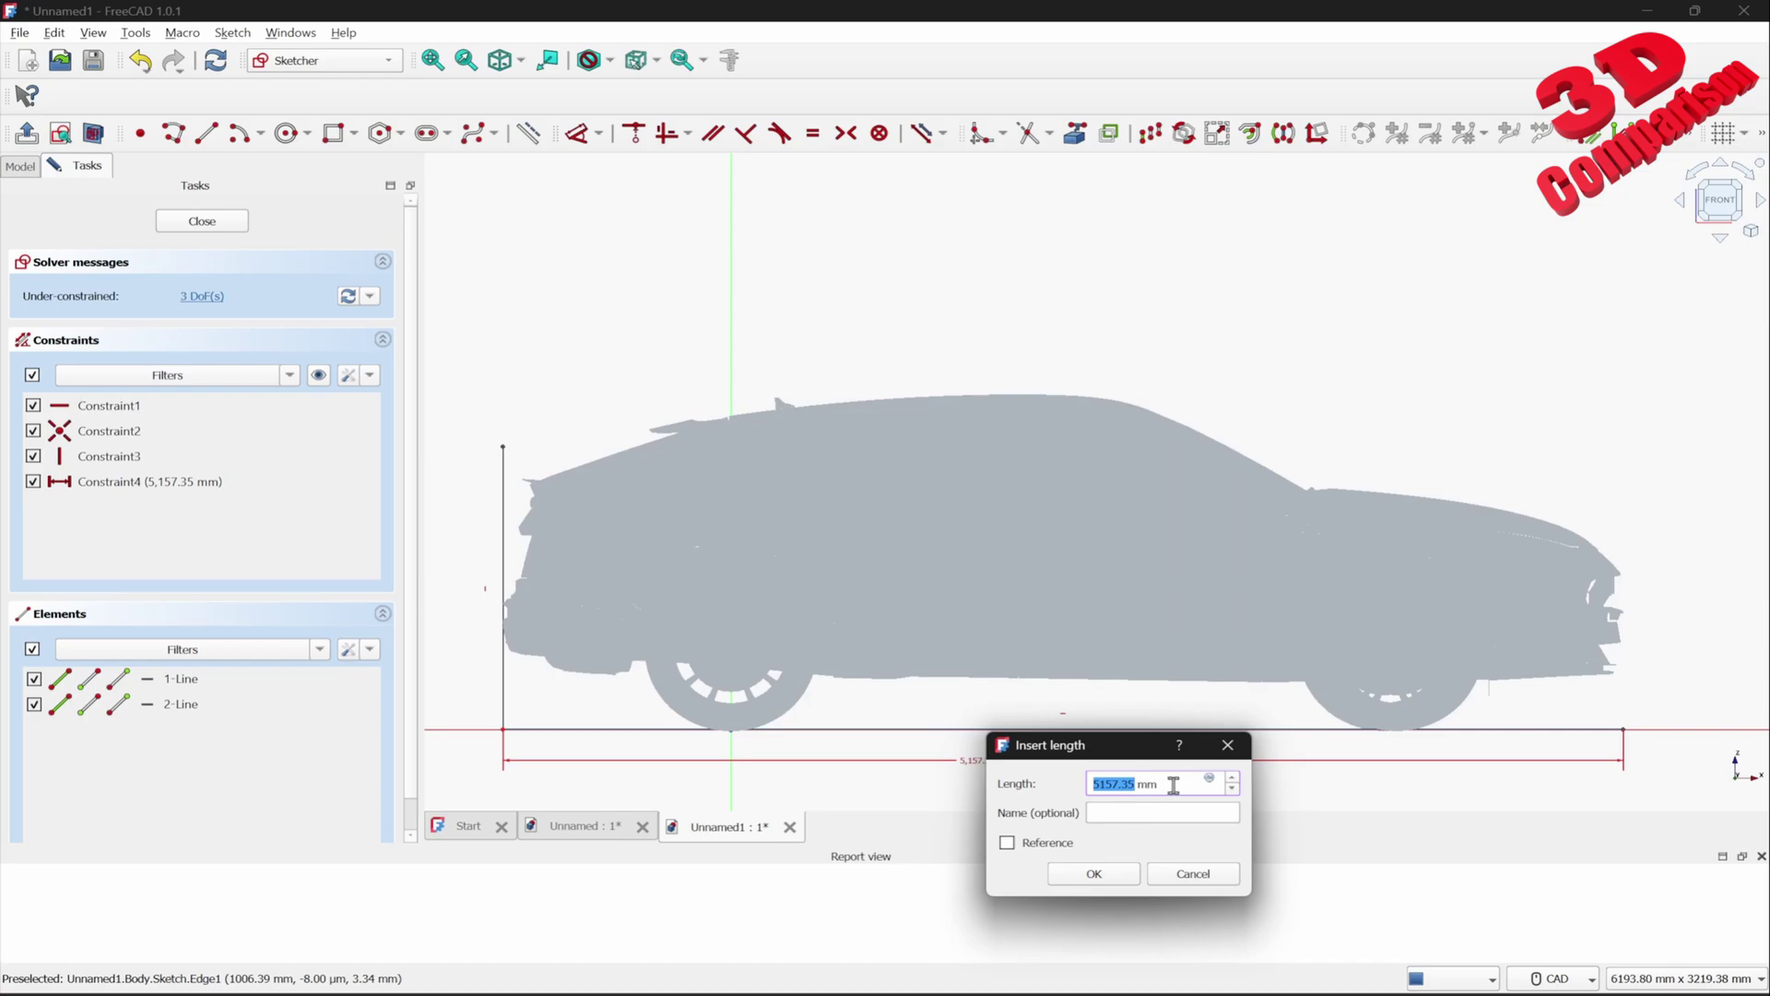
pyautogui.hotkey('alt', 'Tab')
pyautogui.click(1151, 789)
pyautogui.hotkey('ctrl', 'a')
pyautogui.write('513')
pyautogui.click(1124, 883)
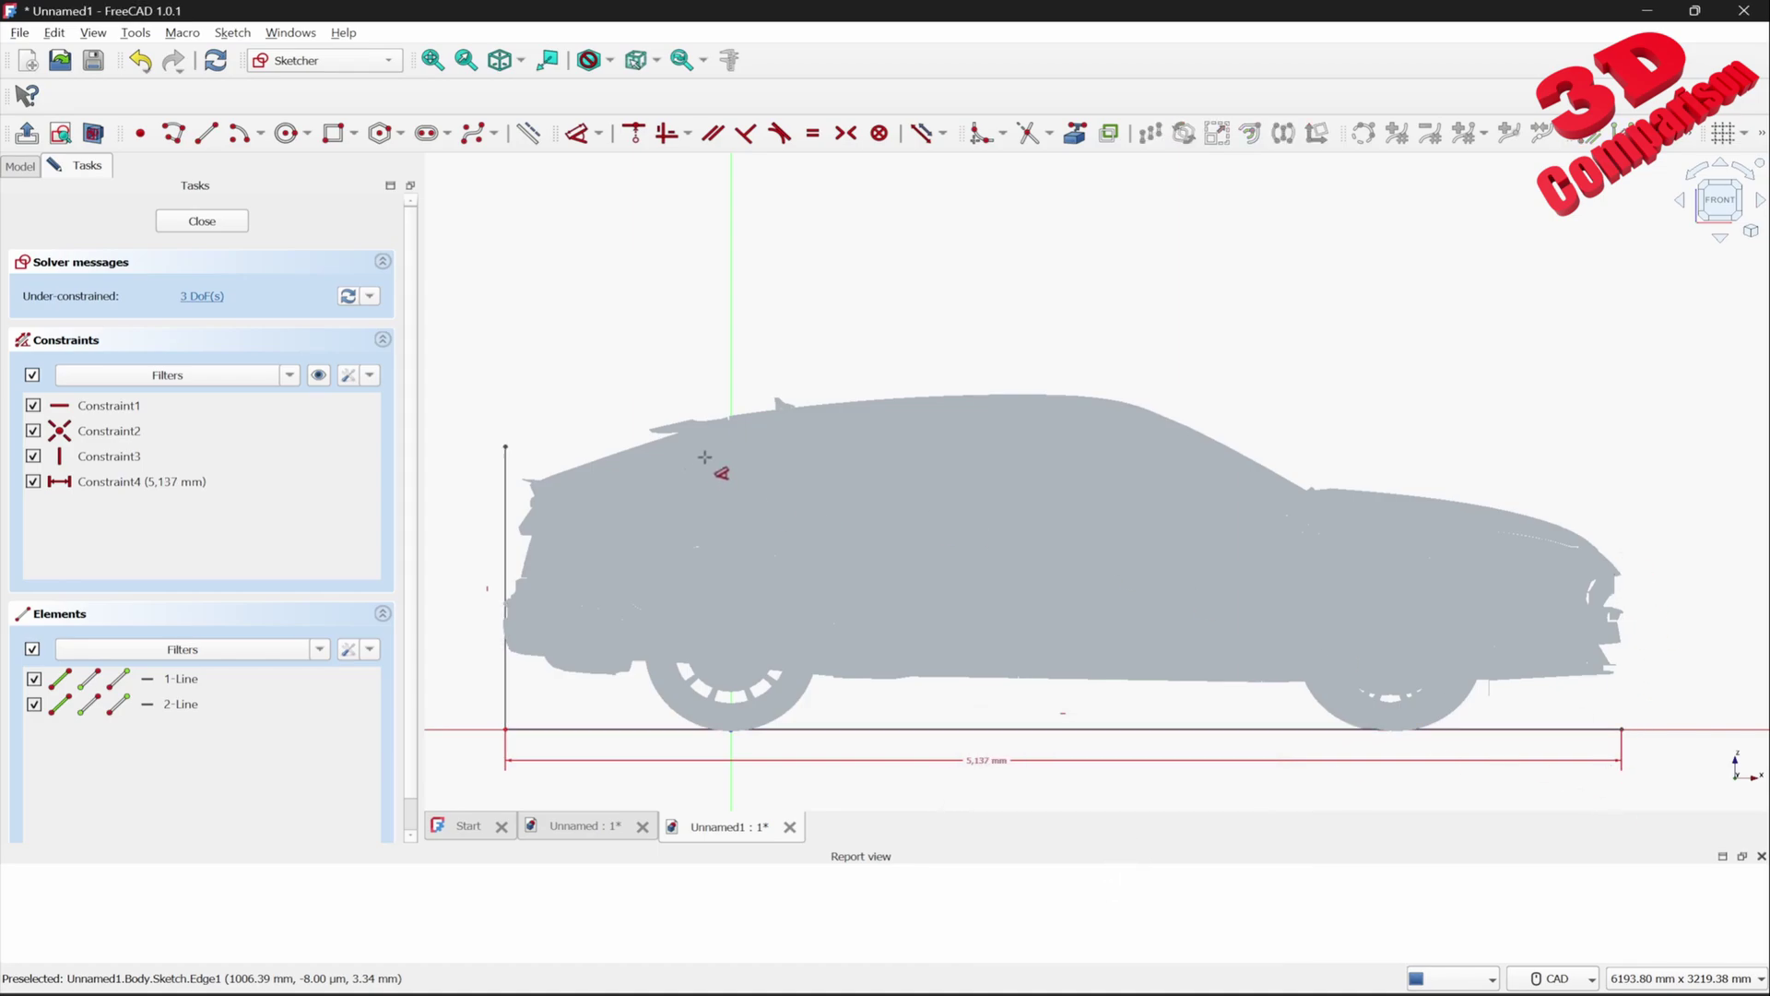
# Close the sketch, hide it in the Model tree, and orbit around the bare Urus mesh
pyautogui.click(221, 224)
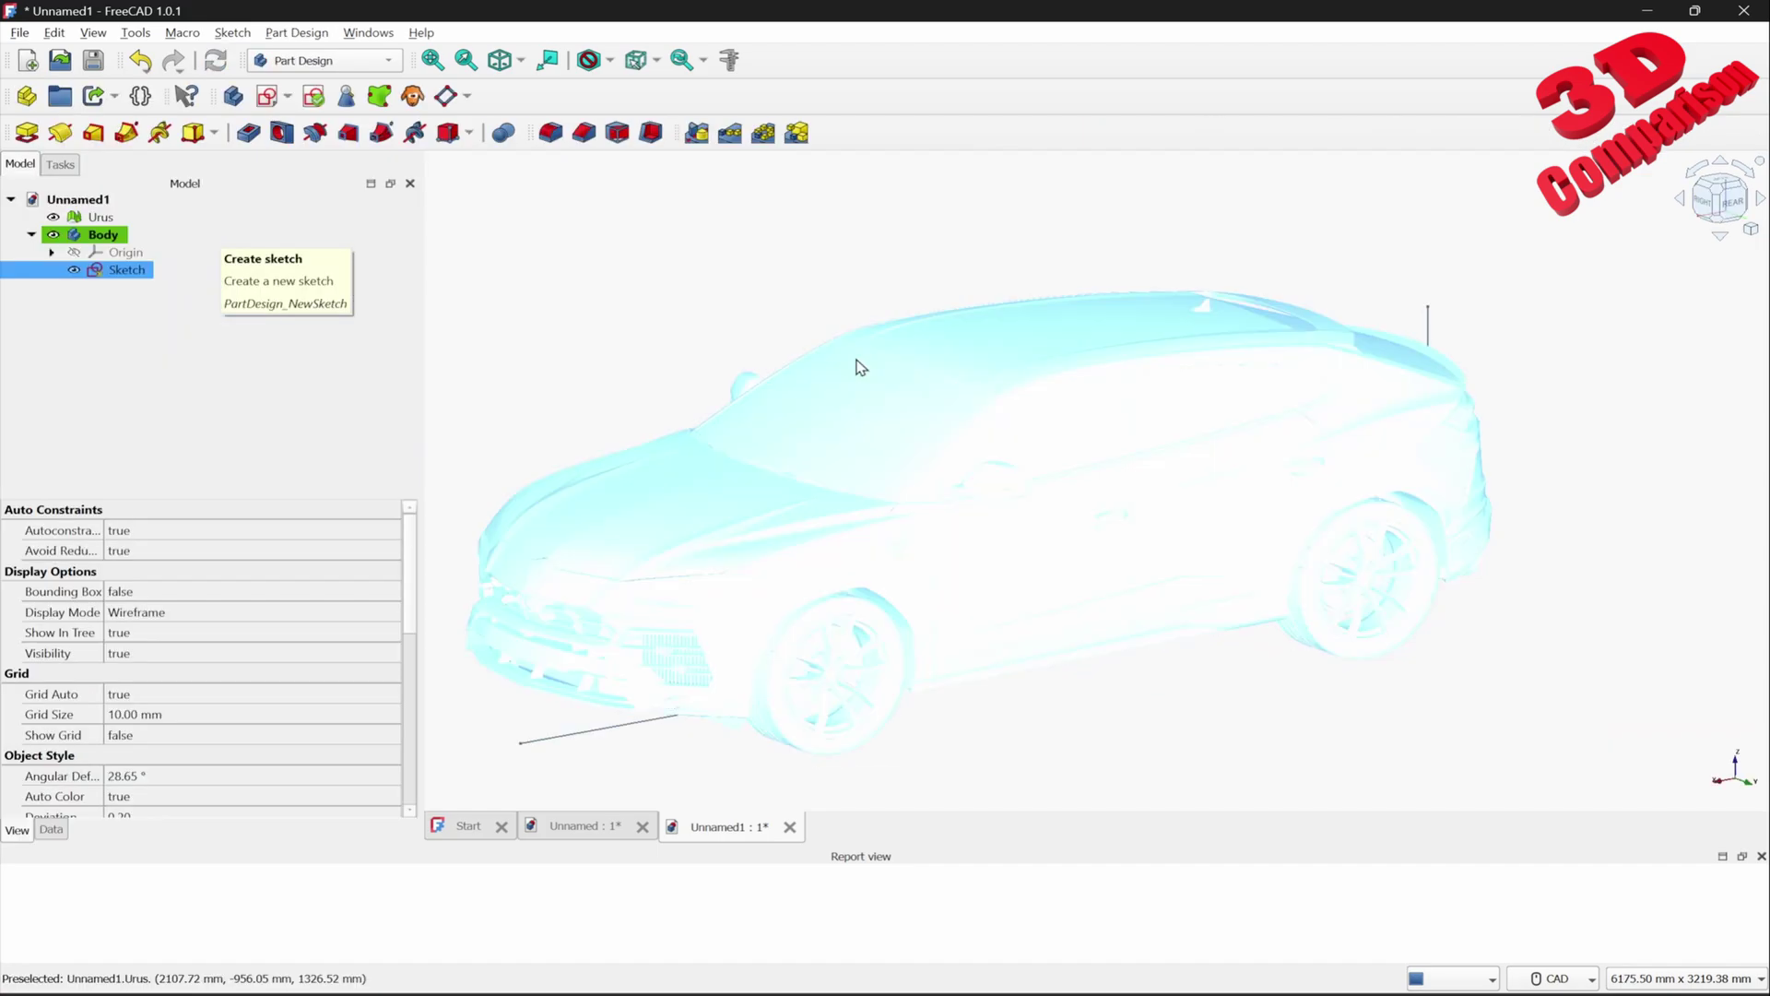
pyautogui.click(757, 261)
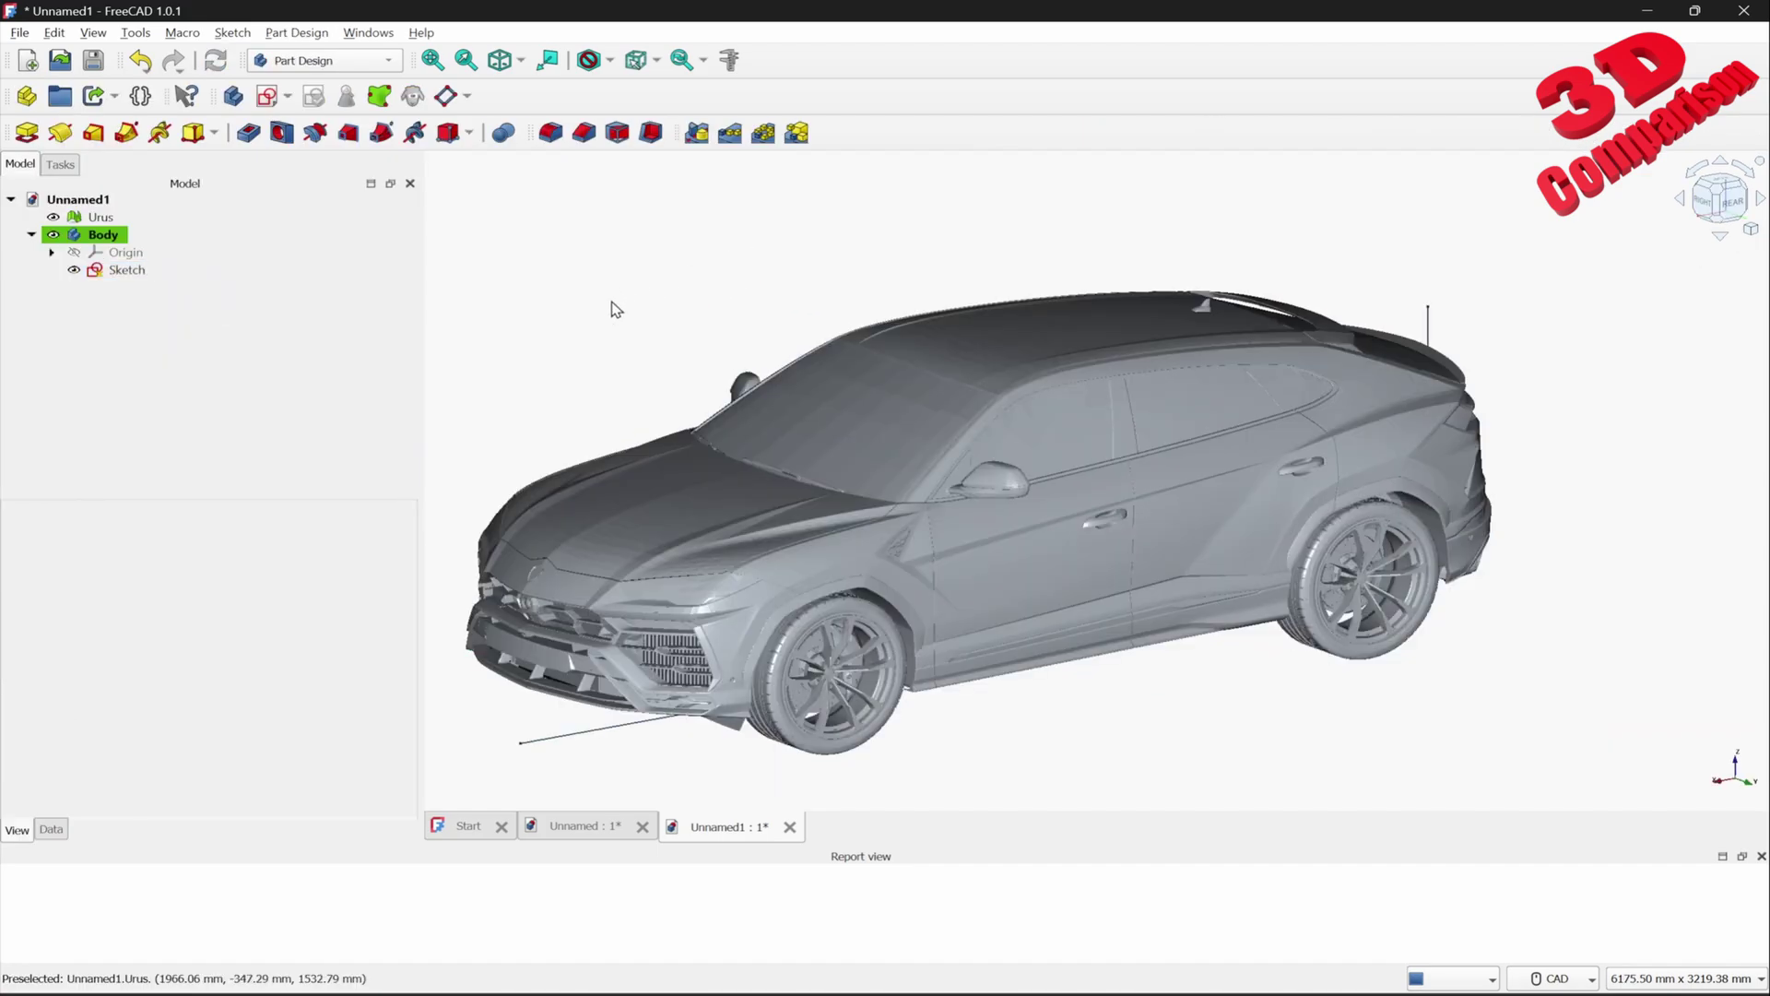
pyautogui.click(74, 271)
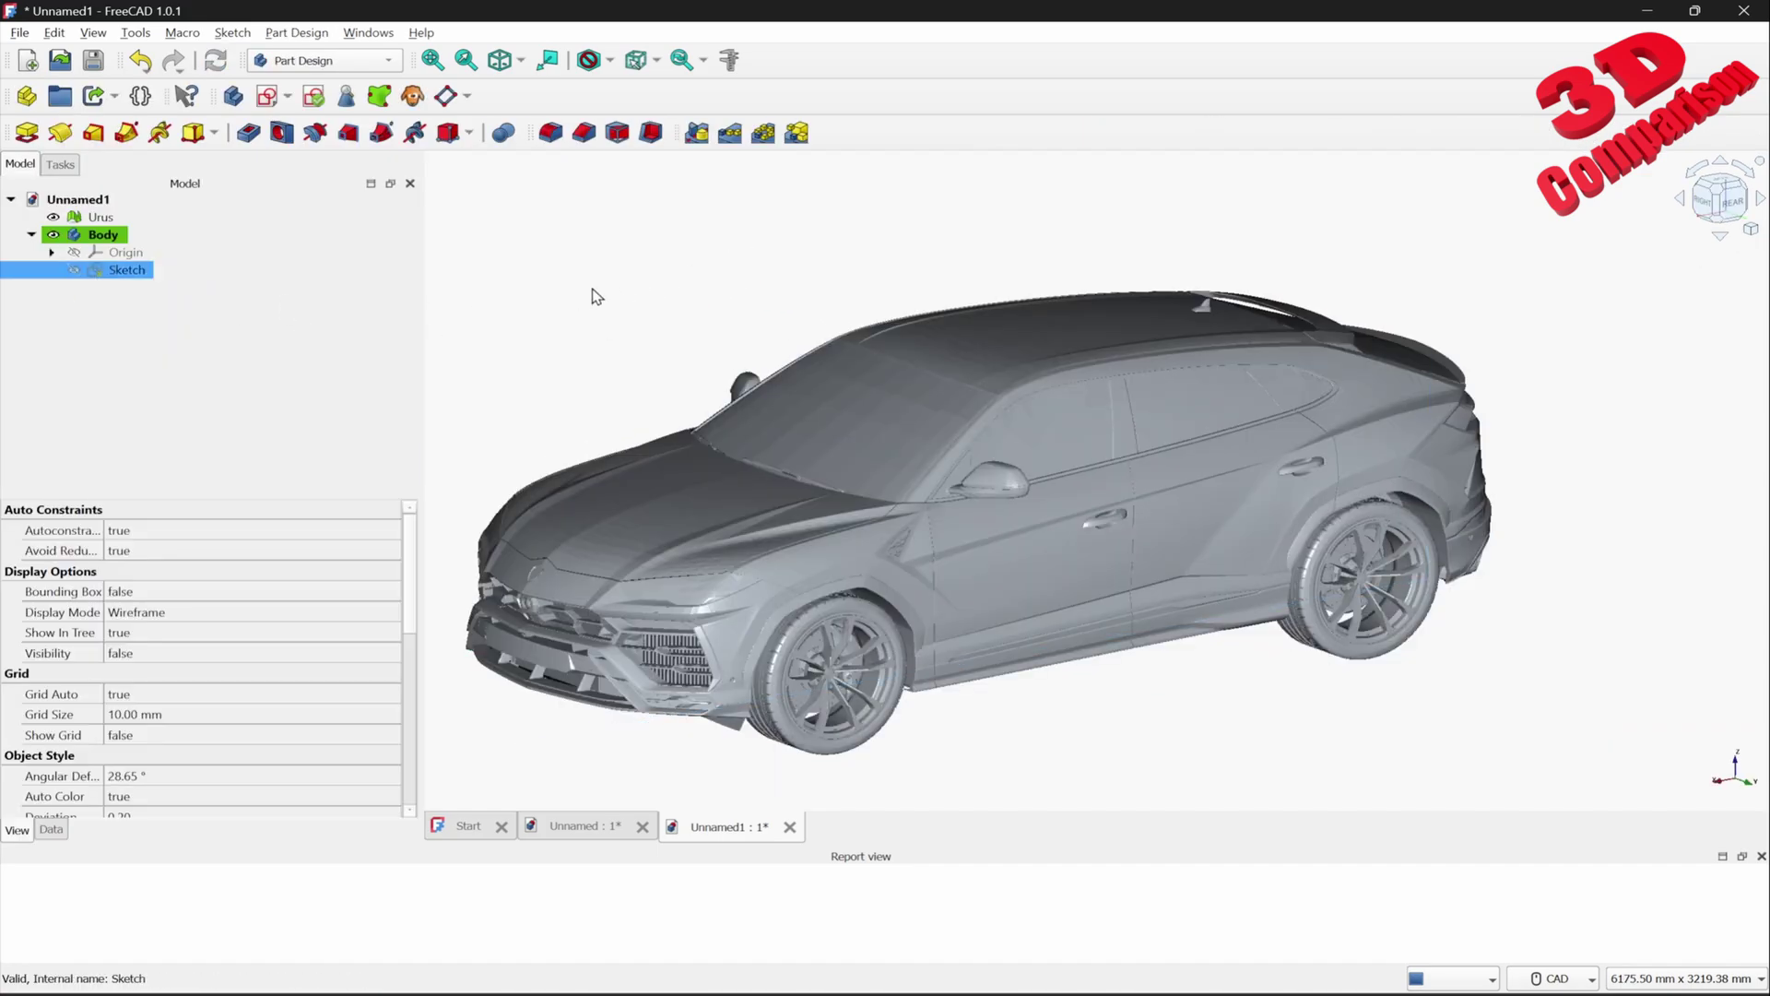
pyautogui.click(597, 297)
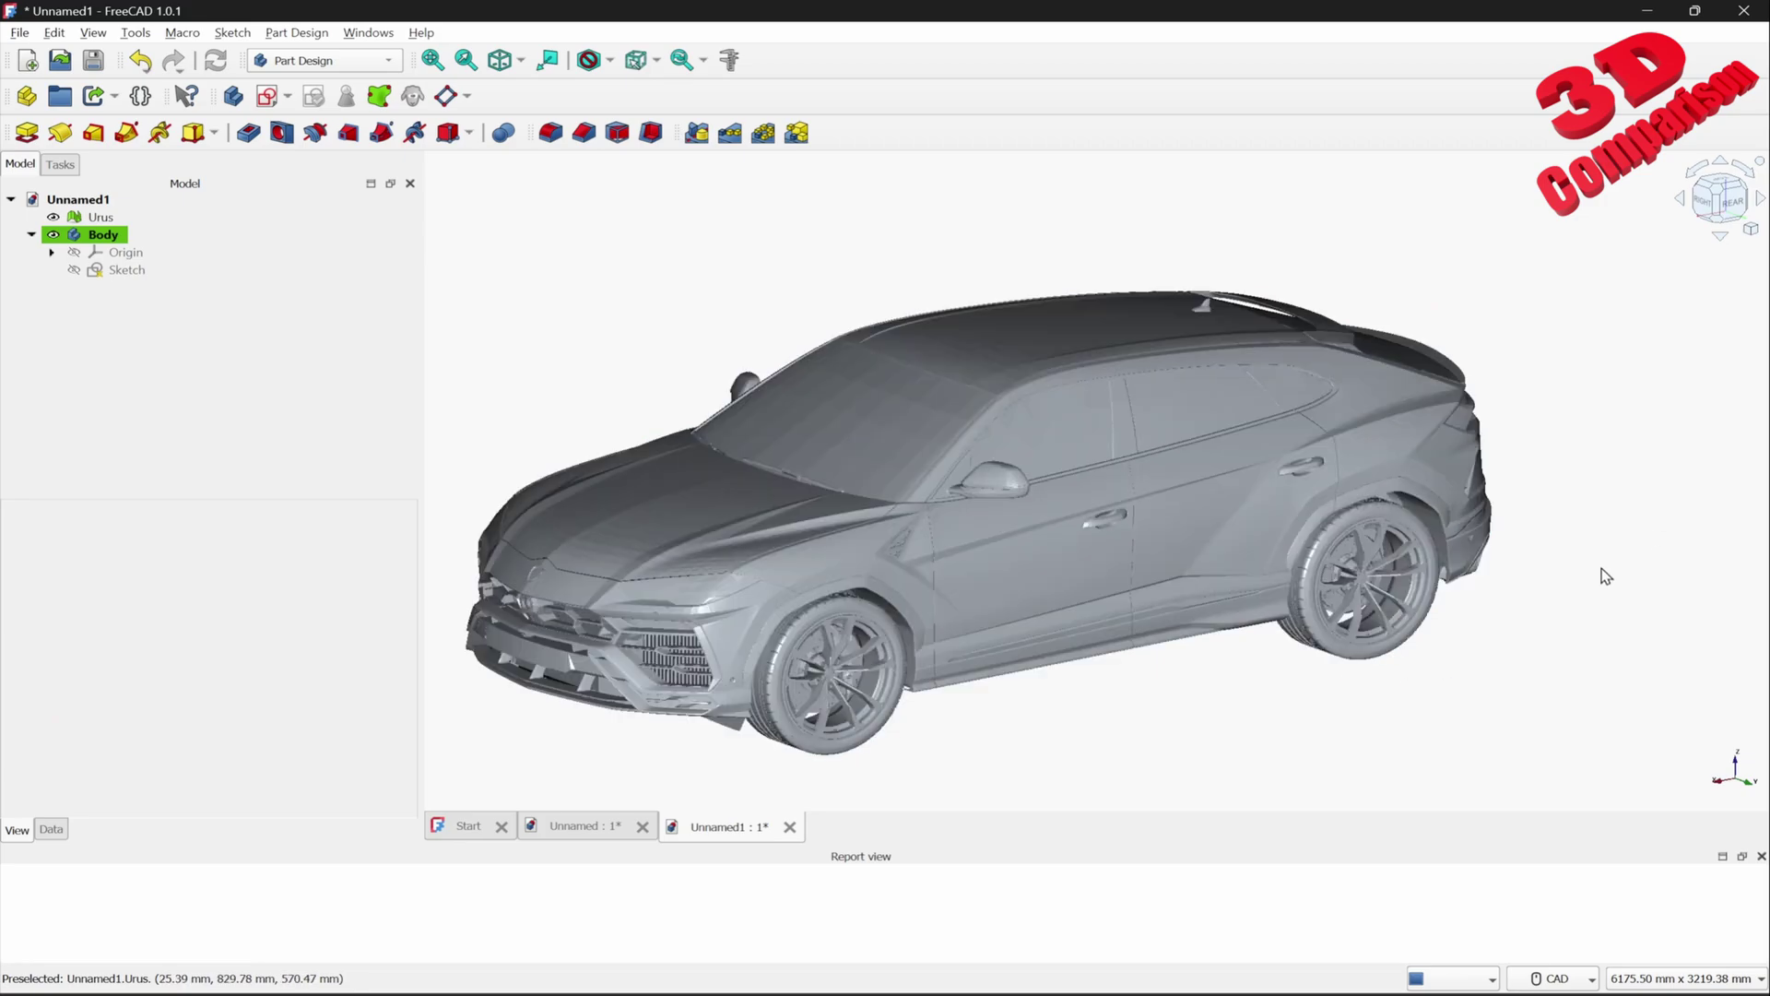
pyautogui.moveTo(1392, 707); pyautogui.dragTo(1267, 662, button='middle')
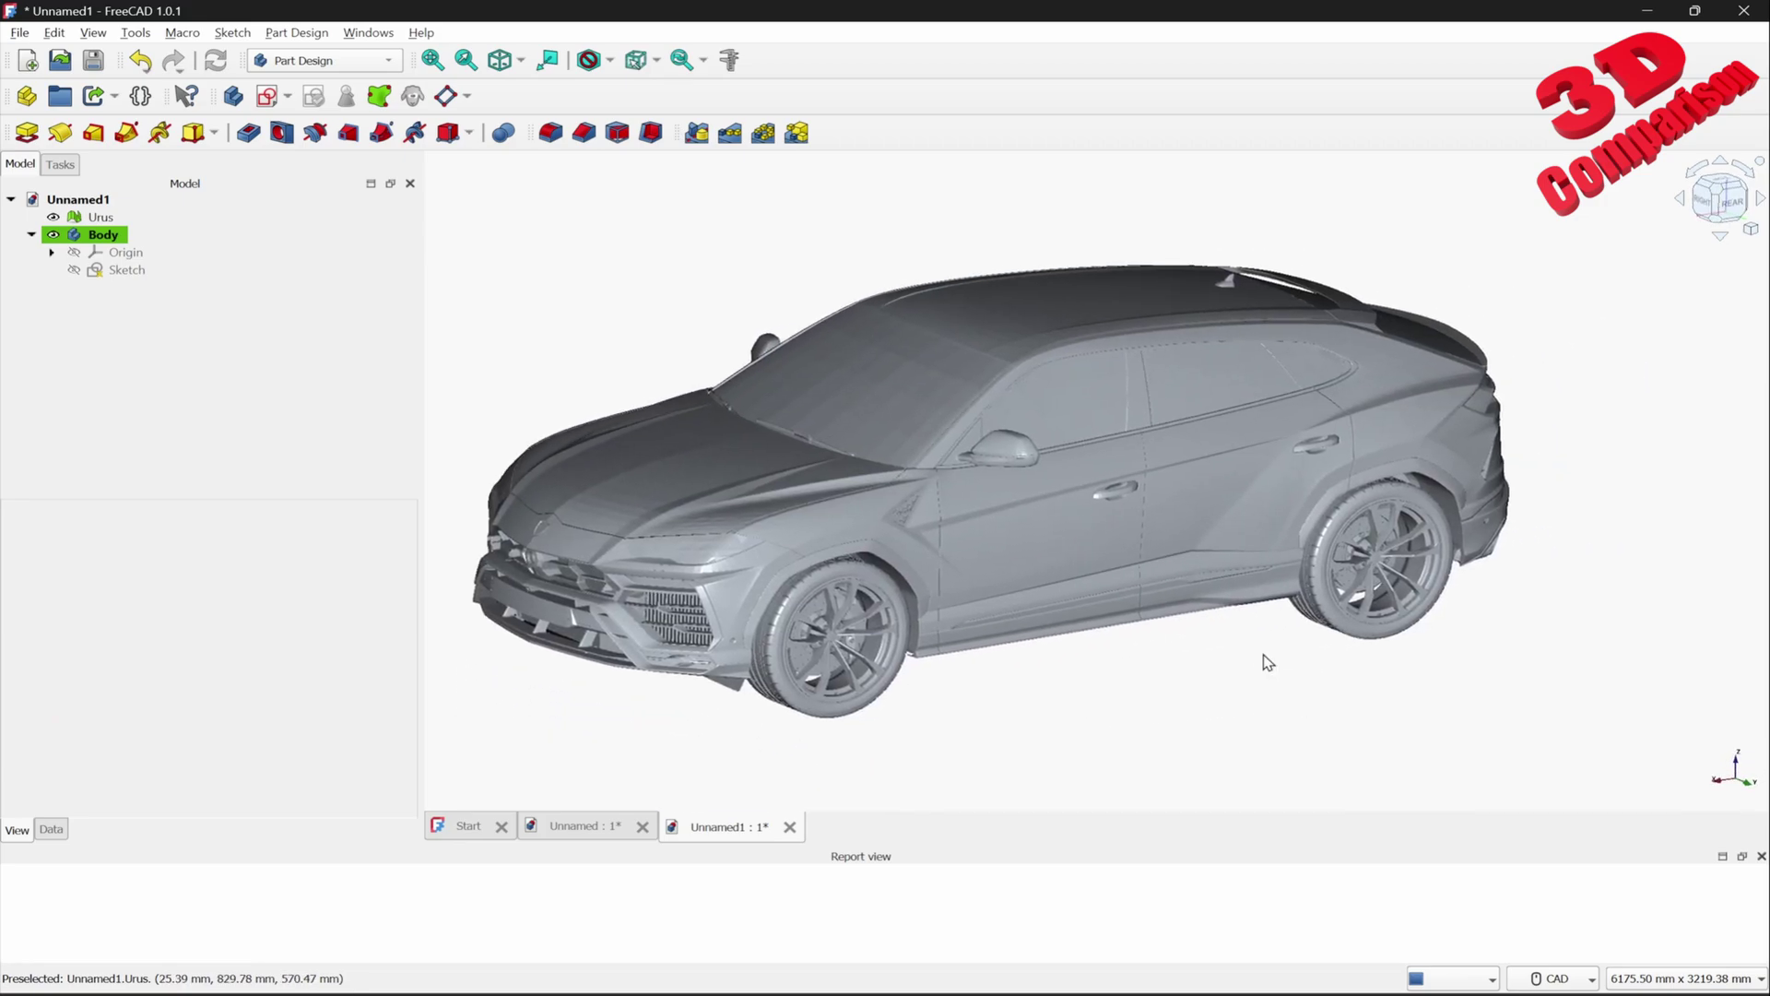